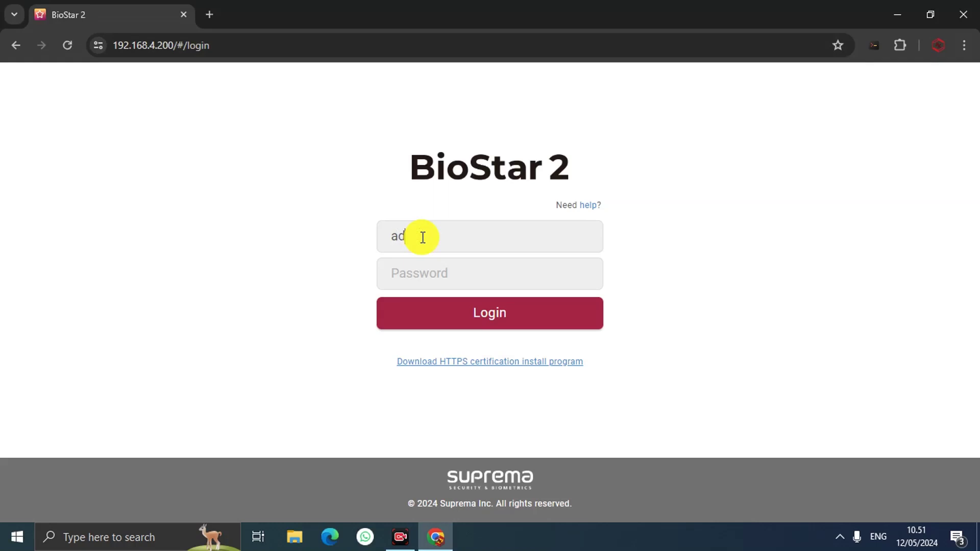
# - Enter the account password and log in to BioStar 2
pyautogui.click(417, 274)
pyautogui.write('*')
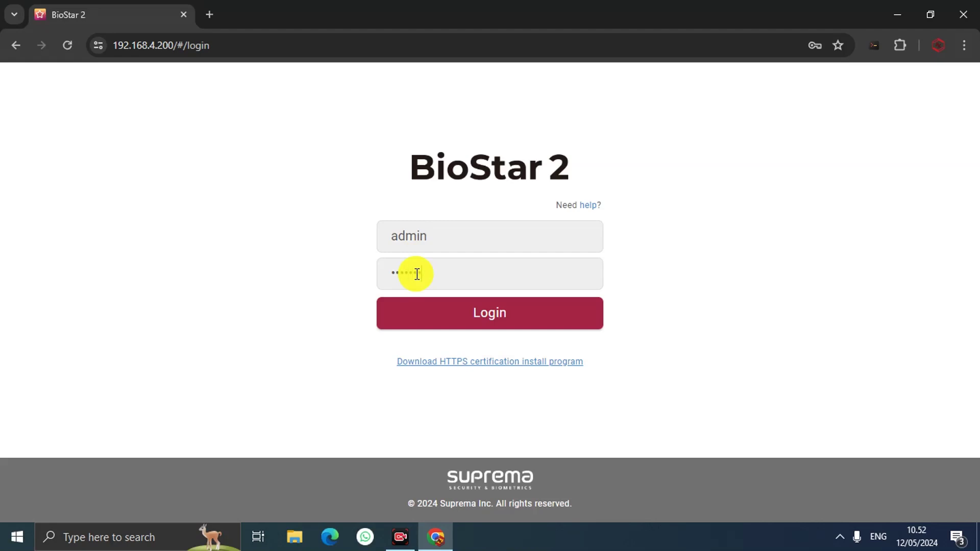
pyautogui.click(461, 308)
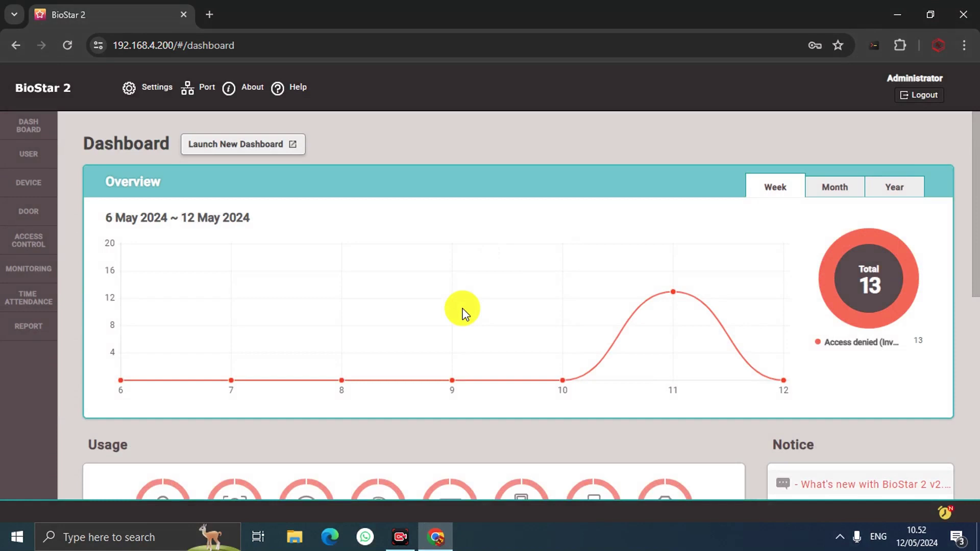
# - Search for devices, select both BioEntry W2 readers found, and open their IP settings
pyautogui.click(37, 183)
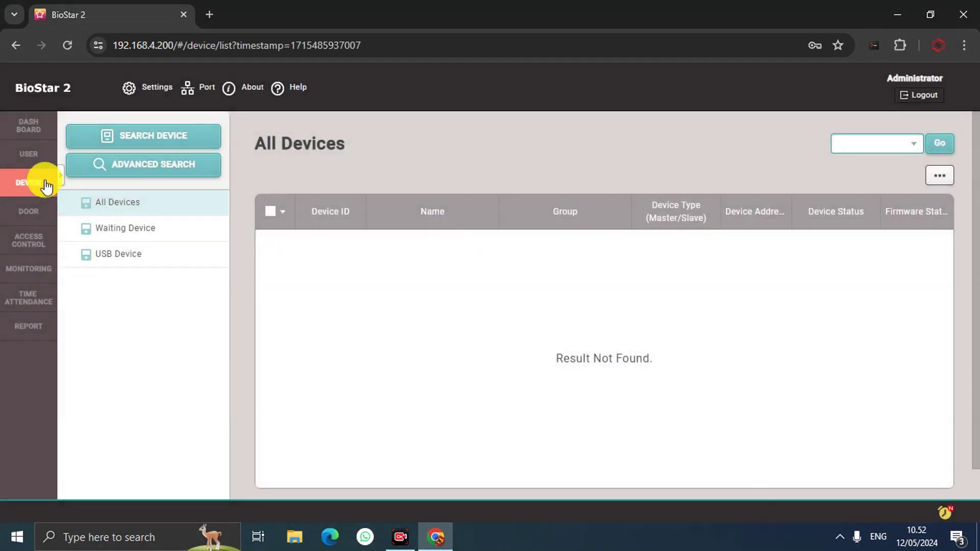
pyautogui.click(150, 136)
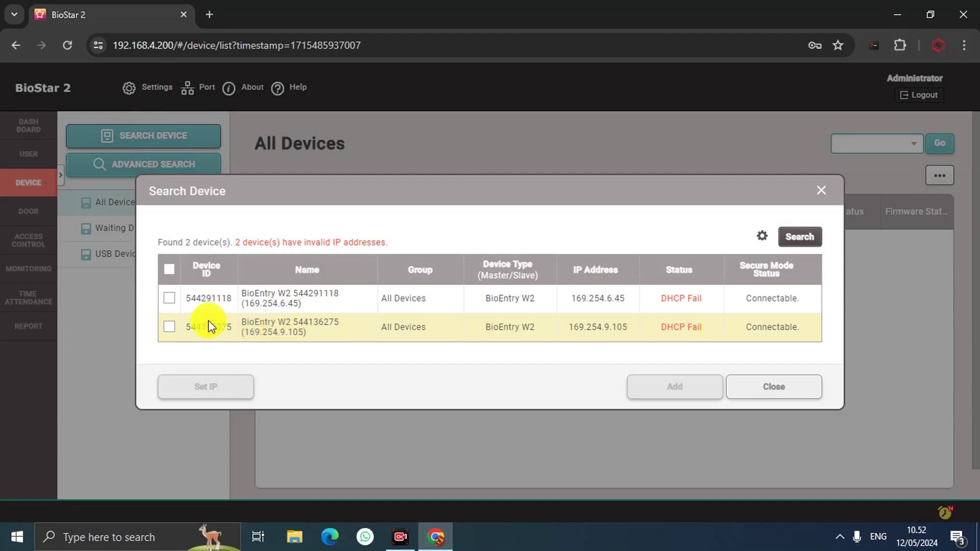
pyautogui.click(170, 300)
pyautogui.click(168, 327)
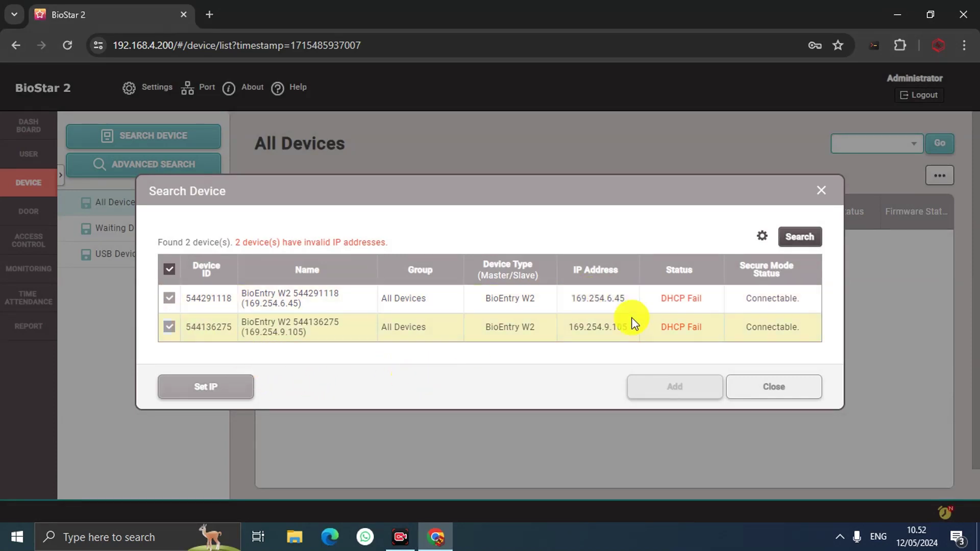
pyautogui.click(394, 330)
pyautogui.click(206, 383)
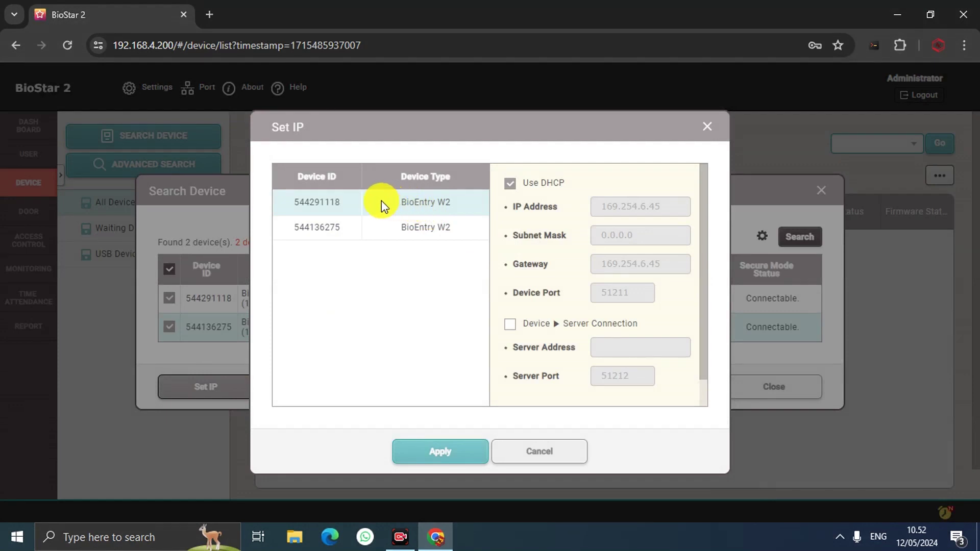
# - Disable DHCP for BioEntry W2 device 544291118 and set its IP address to 192.168.4.11
pyautogui.click(510, 187)
pyautogui.click(663, 211)
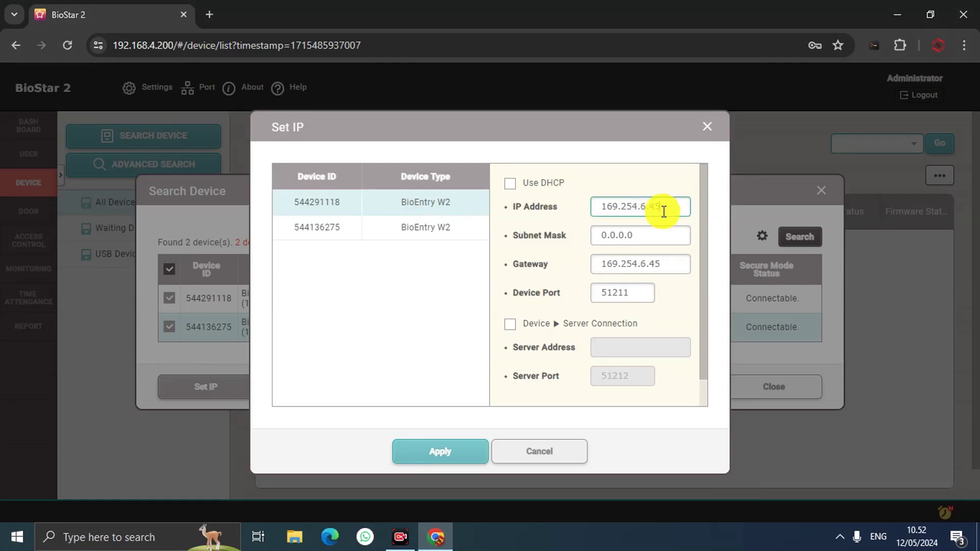
pyautogui.press('BackSpace')
pyautogui.press('BackSpace')
pyautogui.press('BackSpace')
pyautogui.press('BackSpace')
pyautogui.press('BackSpace')
pyautogui.press('BackSpace')
pyautogui.press('BackSpace')
pyautogui.press('BackSpace')
pyautogui.press('BackSpace')
pyautogui.press('BackSpace')
pyautogui.press('BackSpace')
pyautogui.press('BackSpace')
pyautogui.write('192.168.4.11')
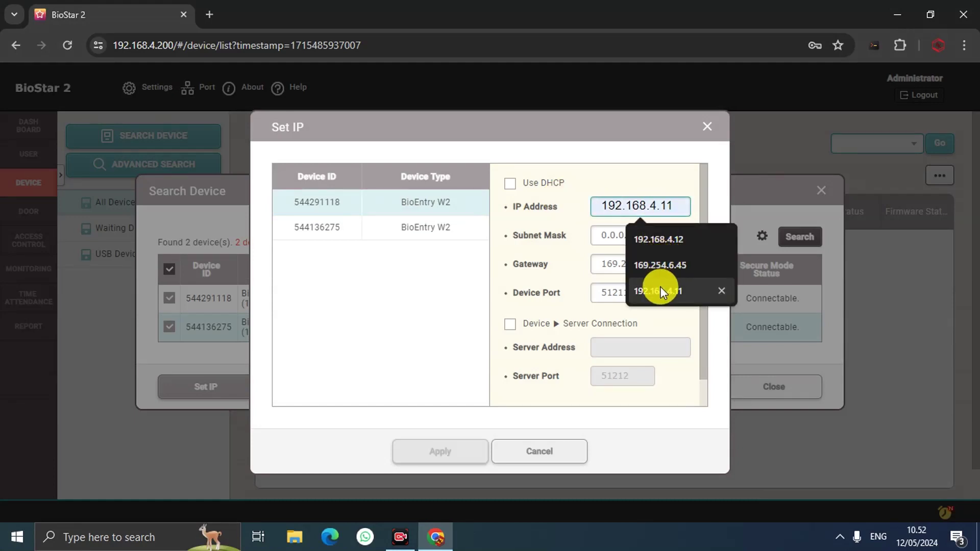
pyautogui.click(660, 286)
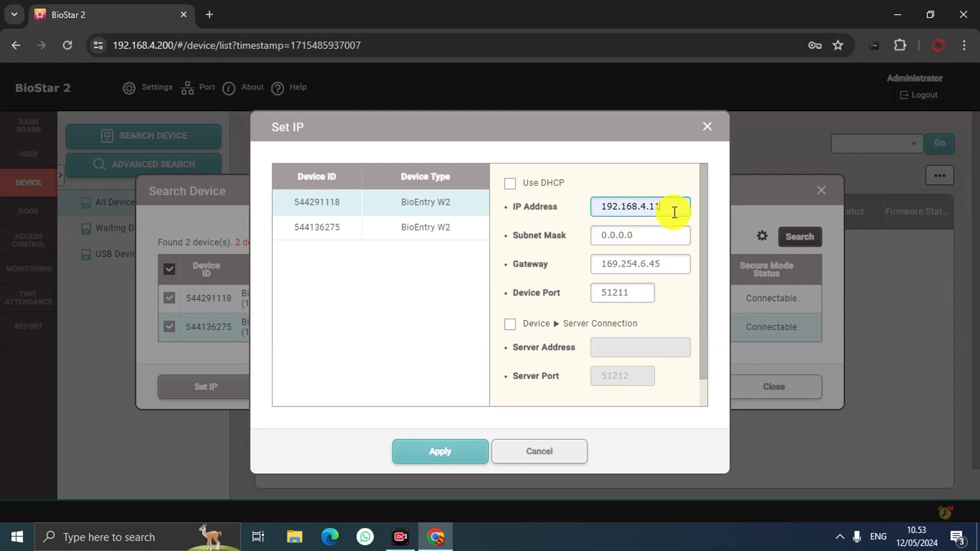
# - Set the subnet mask of device 544291118 to 255.255.255.0
pyautogui.click(660, 233)
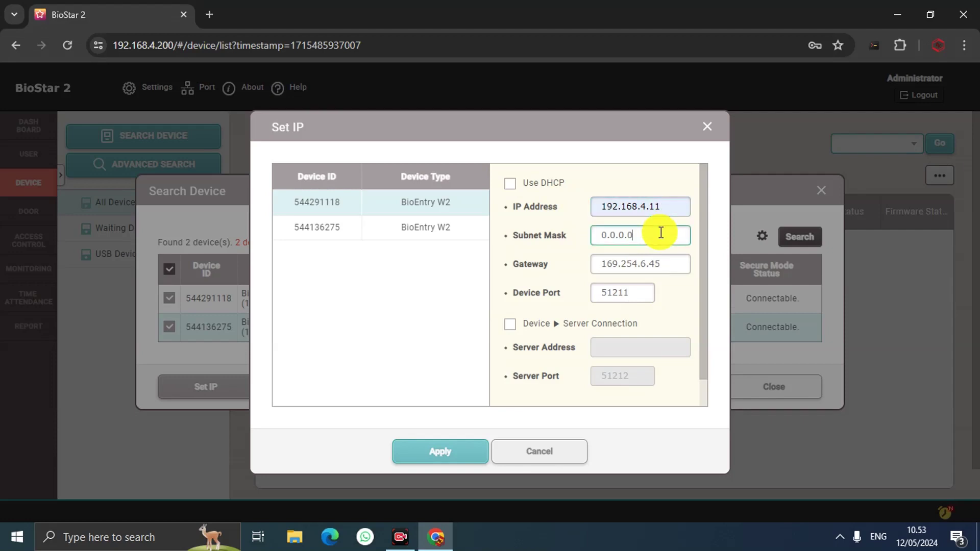
pyautogui.press('BackSpace')
pyautogui.press('BackSpace')
pyautogui.press('BackSpace')
pyautogui.press('BackSpace')
pyautogui.press('BackSpace')
pyautogui.press('BackSpace')
pyautogui.press('BackSpace')
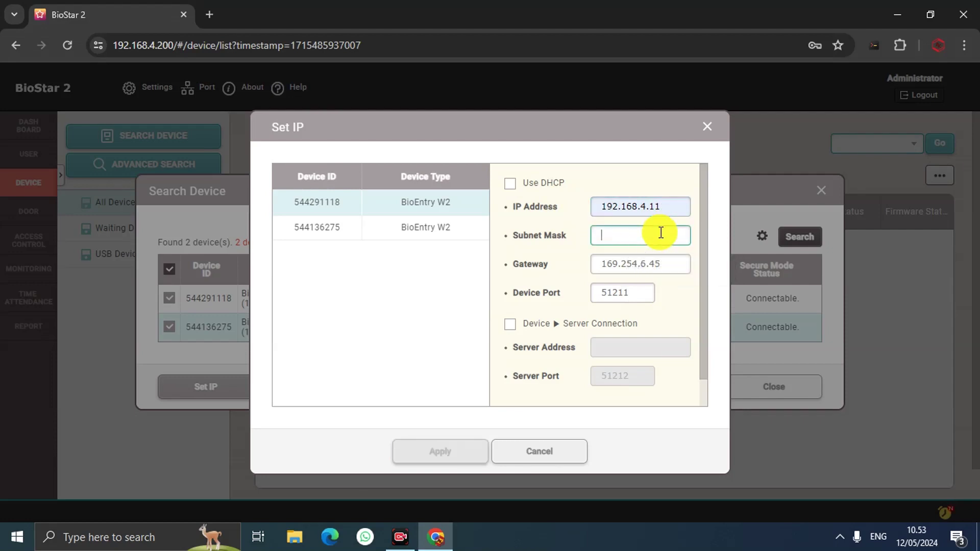
pyautogui.write('255.255.255.0')
pyautogui.click(661, 266)
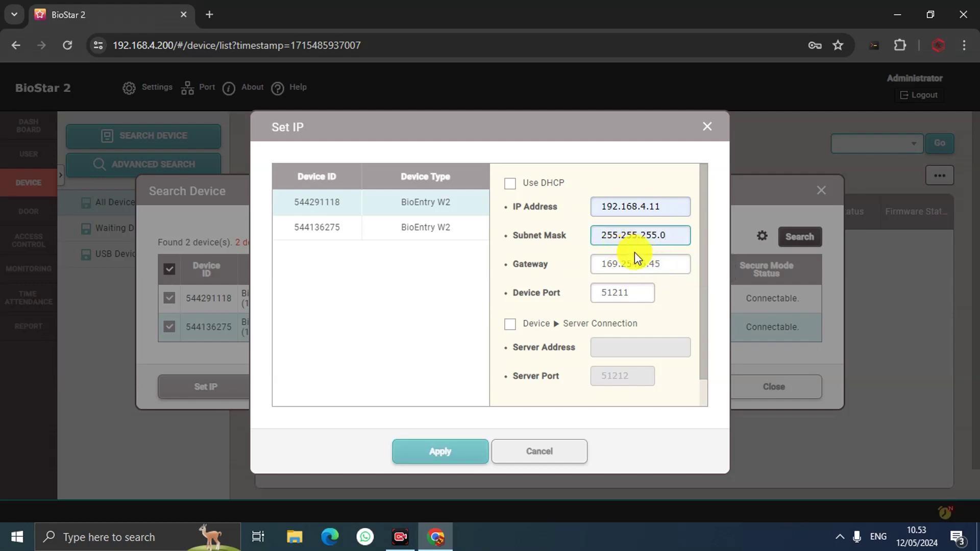
# - Set the gateway of device 544291118 to 192.168.4.1
pyautogui.click(666, 264)
pyautogui.press('BackSpace')
pyautogui.press('BackSpace')
pyautogui.press('BackSpace')
pyautogui.press('BackSpace')
pyautogui.press('BackSpace')
pyautogui.press('BackSpace')
pyautogui.press('BackSpace')
pyautogui.press('BackSpace')
pyautogui.press('BackSpace')
pyautogui.press('BackSpace')
pyautogui.press('BackSpace')
pyautogui.press('BackSpace')
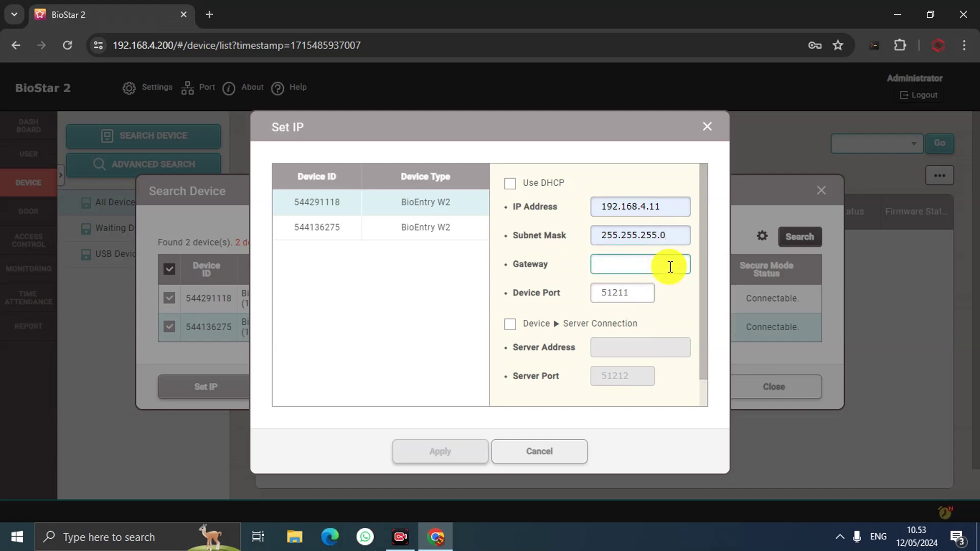
pyautogui.write('192.168.4.1')
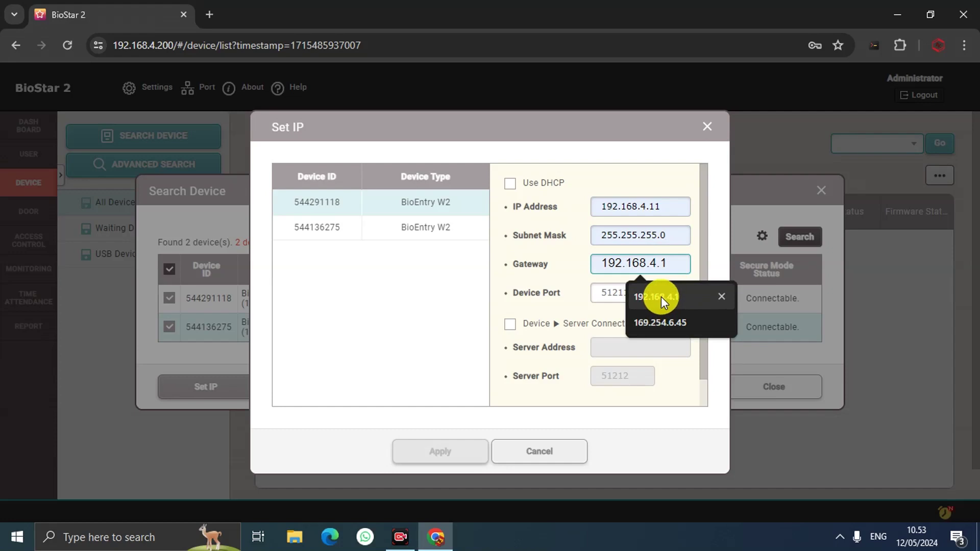
pyautogui.click(660, 296)
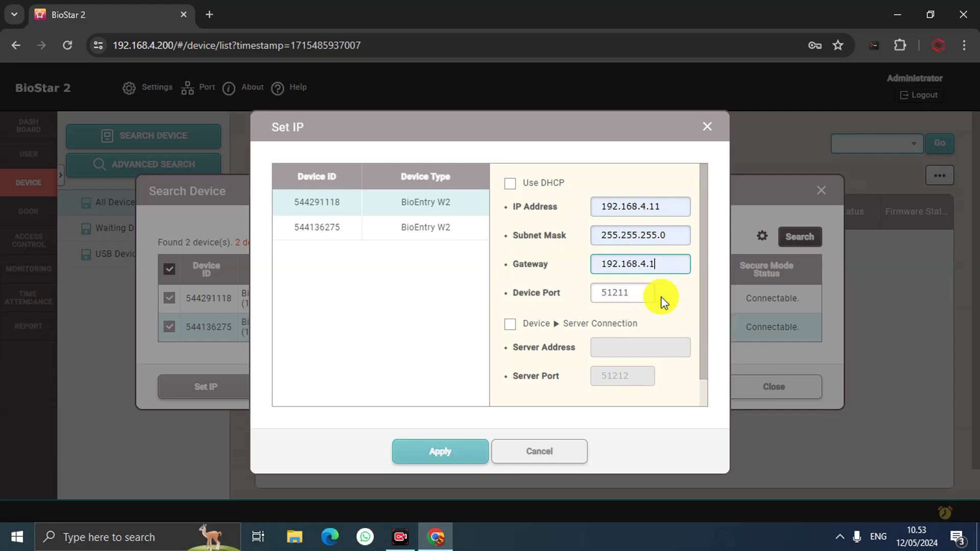
# - Enable the device-to-server connection for device 544291118 and apply its network settings
pyautogui.click(510, 326)
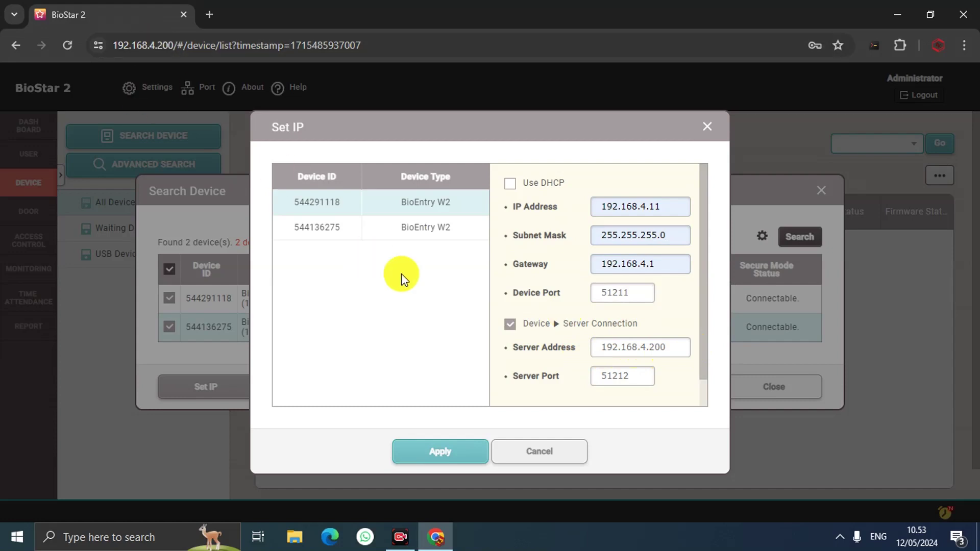
pyautogui.click(433, 458)
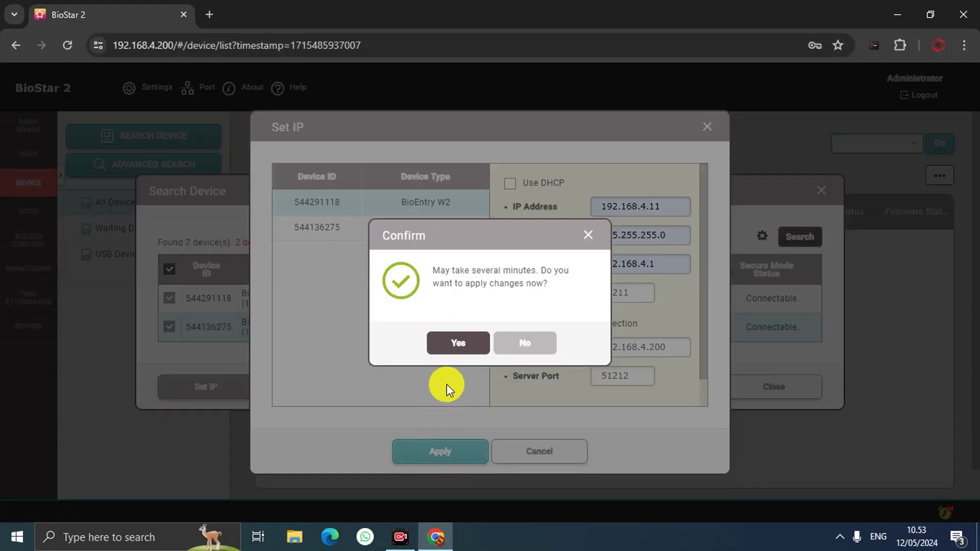
pyautogui.click(452, 357)
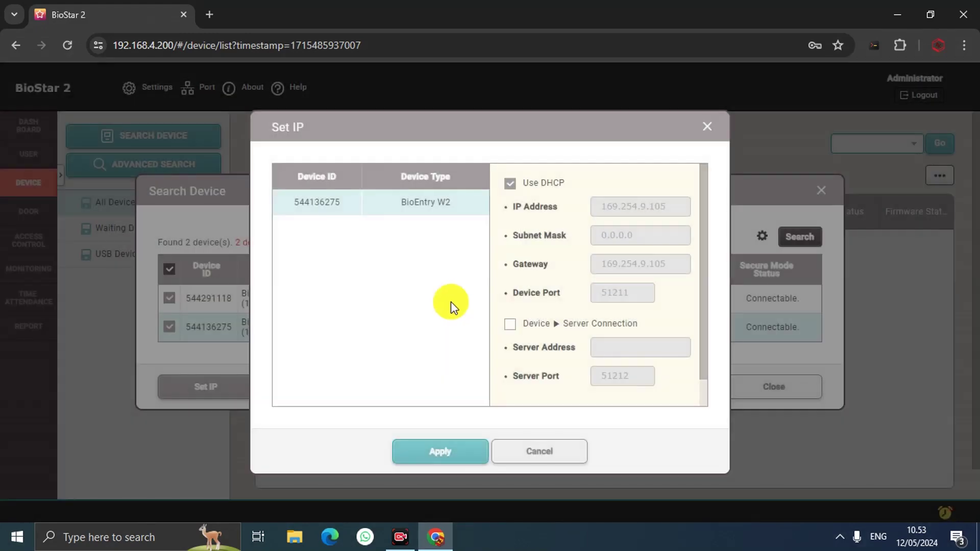
# - Disable DHCP for BioEntry W2 device 544136275 and set its IP address to 192.168.4.12
pyautogui.click(510, 183)
pyautogui.click(682, 210)
pyautogui.press('BackSpace')
pyautogui.press('BackSpace')
pyautogui.press('BackSpace')
pyautogui.press('BackSpace')
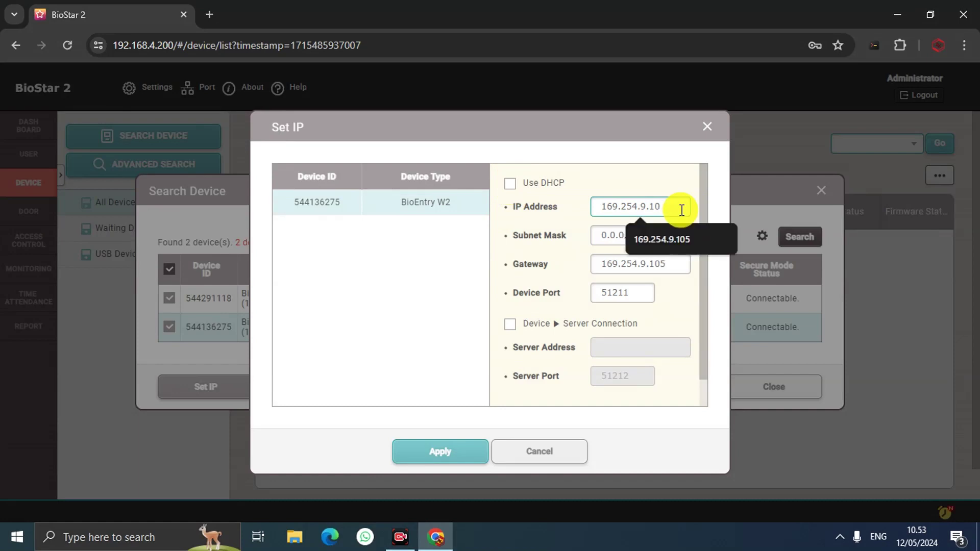
pyautogui.press('BackSpace')
pyautogui.press('BackSpace')
pyautogui.press('BackSpace')
pyautogui.press('BackSpace')
pyautogui.press('BackSpace')
pyautogui.press('BackSpace')
pyautogui.press('BackSpace')
pyautogui.press('BackSpace')
pyautogui.press('BackSpace')
pyautogui.write('1')
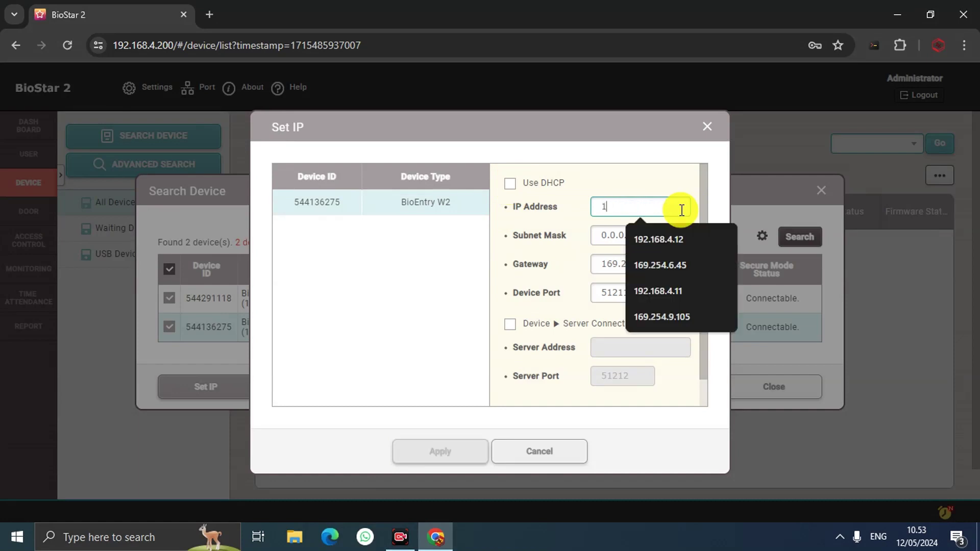
pyautogui.click(677, 237)
# - Set the subnet mask of device 544136275 to 255.255.255.0
pyautogui.click(674, 238)
pyautogui.press('BackSpace')
pyautogui.press('BackSpace')
pyautogui.write('255.255.255.0')
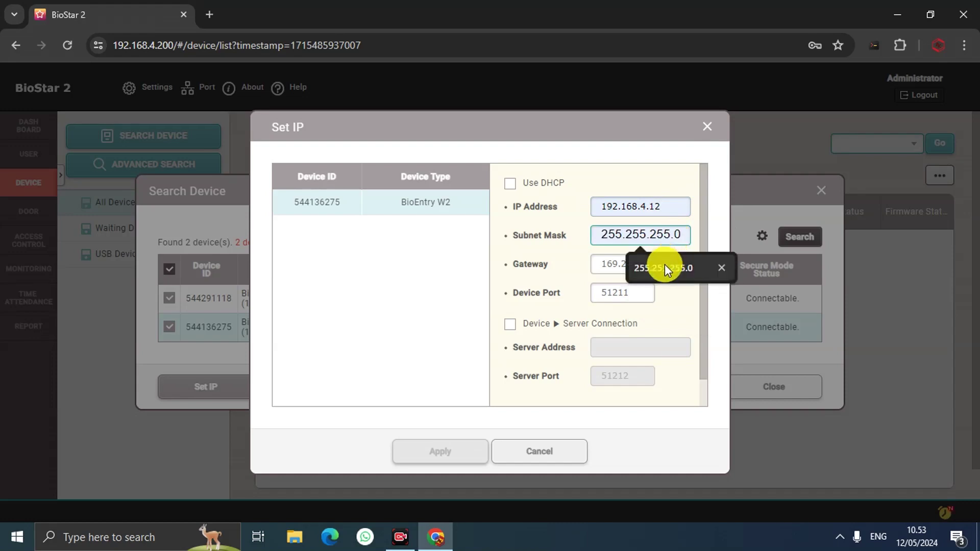
pyautogui.click(665, 265)
# - Set the gateway of device 544136275 to 192.168.4.1
pyautogui.click(668, 264)
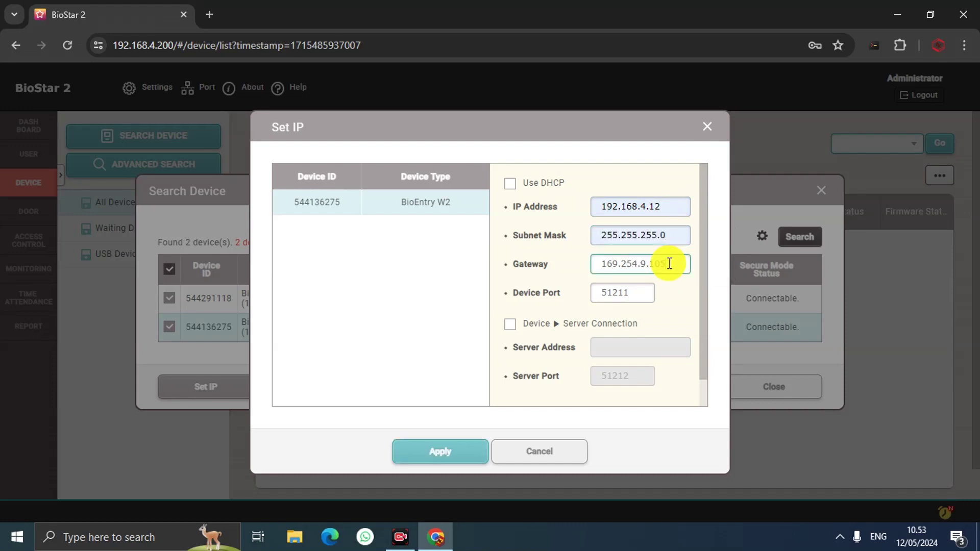
pyautogui.hotkey('ctrl', 'a')
pyautogui.press('BackSpace')
pyautogui.write('1')
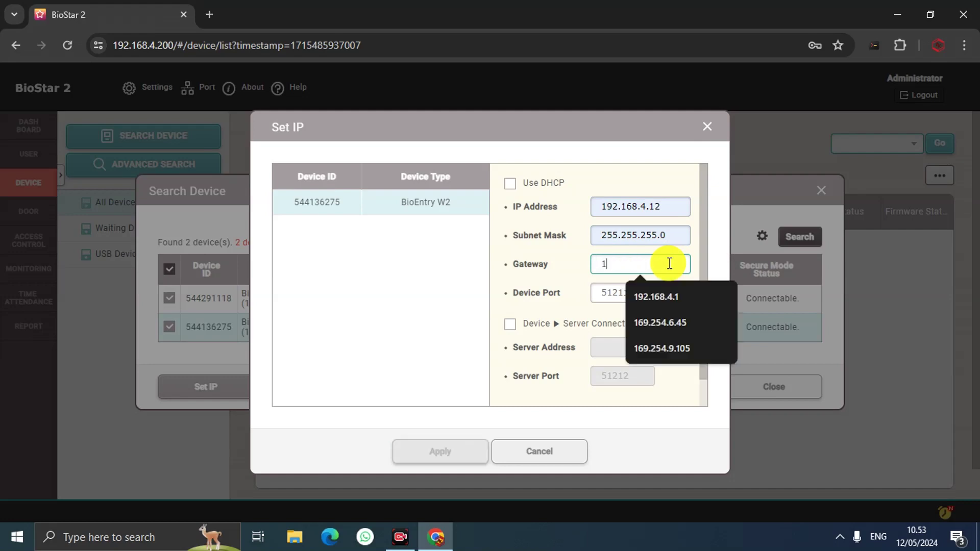
pyautogui.click(661, 296)
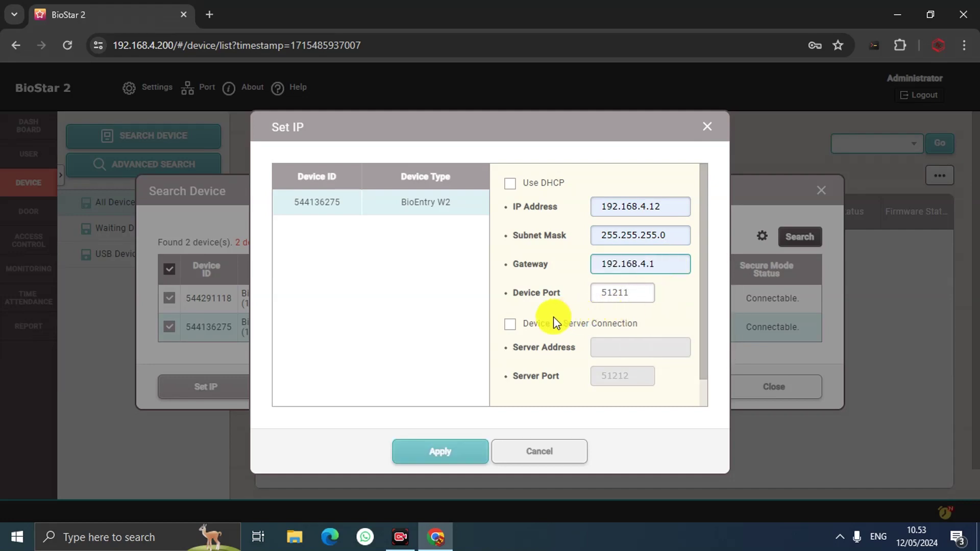
# - Enable the device-to-server connection for device 544136275 and apply its network settings
pyautogui.click(510, 324)
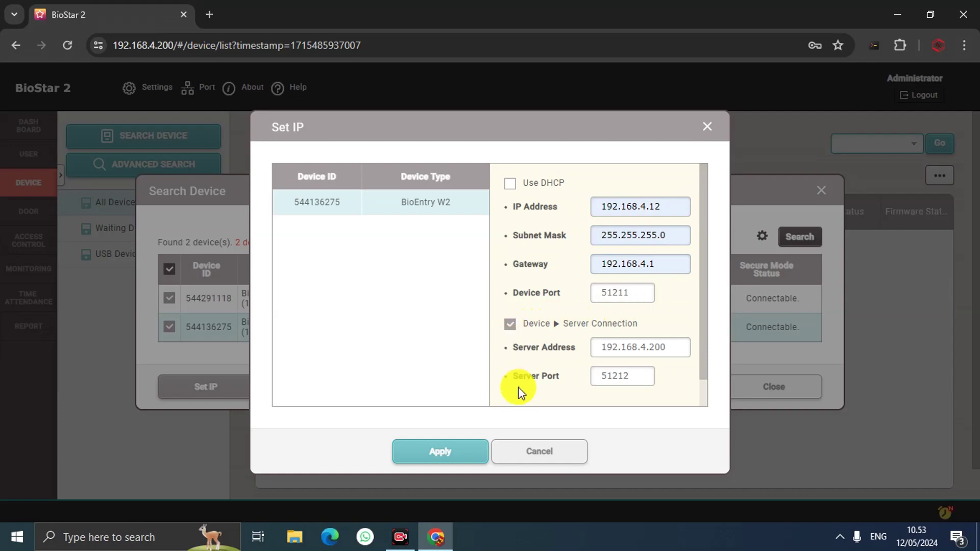
pyautogui.click(464, 443)
pyautogui.click(463, 347)
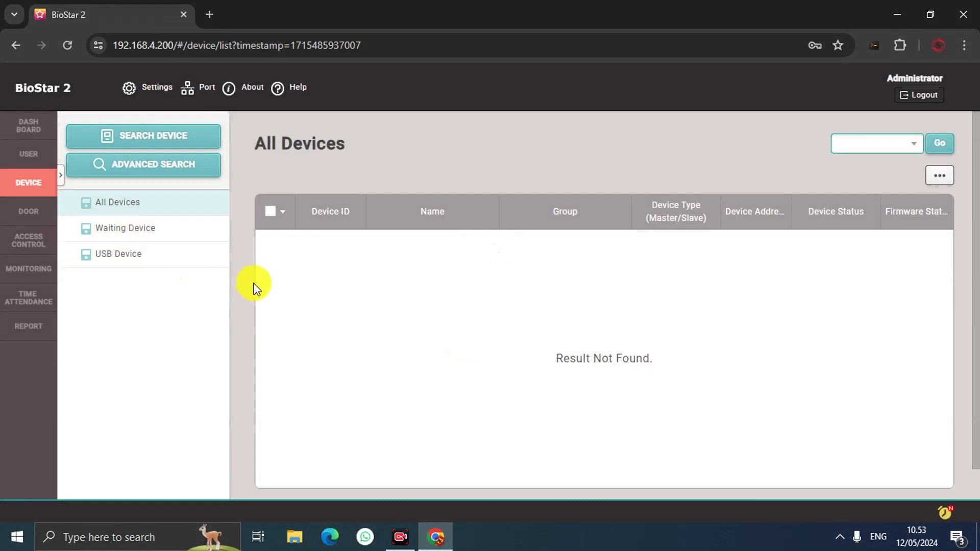
# - Reload the device page until both BioEntry W2 readers are listed as waiting devices
pyautogui.click(69, 45)
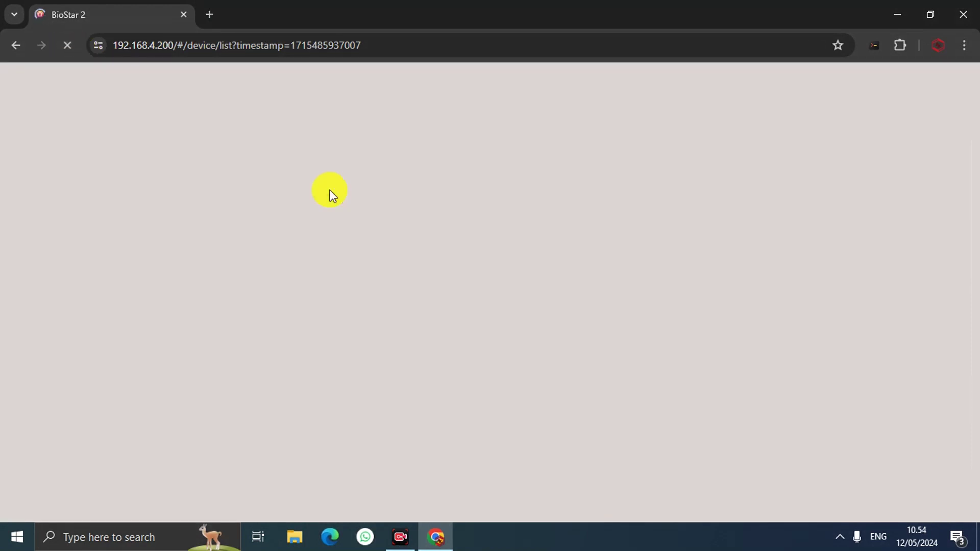
pyautogui.click(330, 191)
pyautogui.click(330, 191)
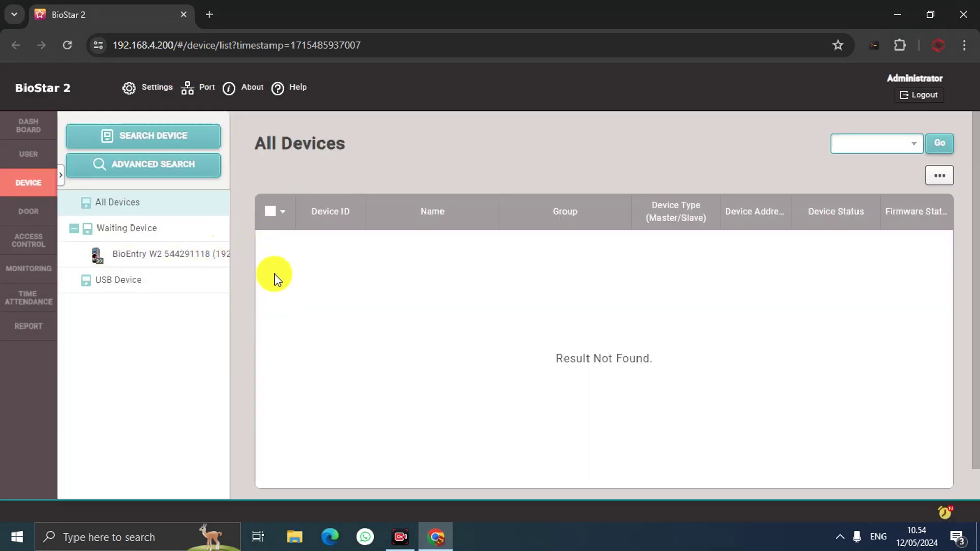
pyautogui.rightClick(334, 264)
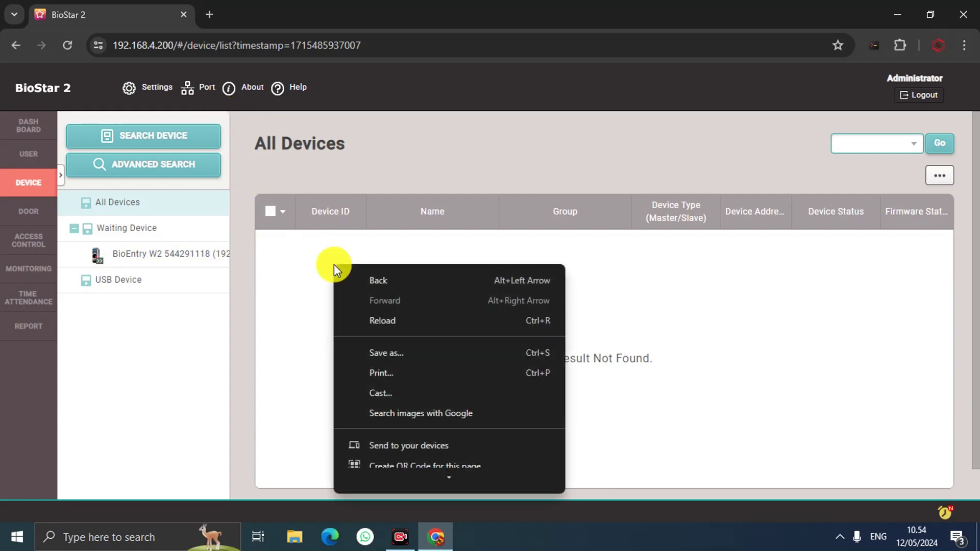
pyautogui.click(368, 320)
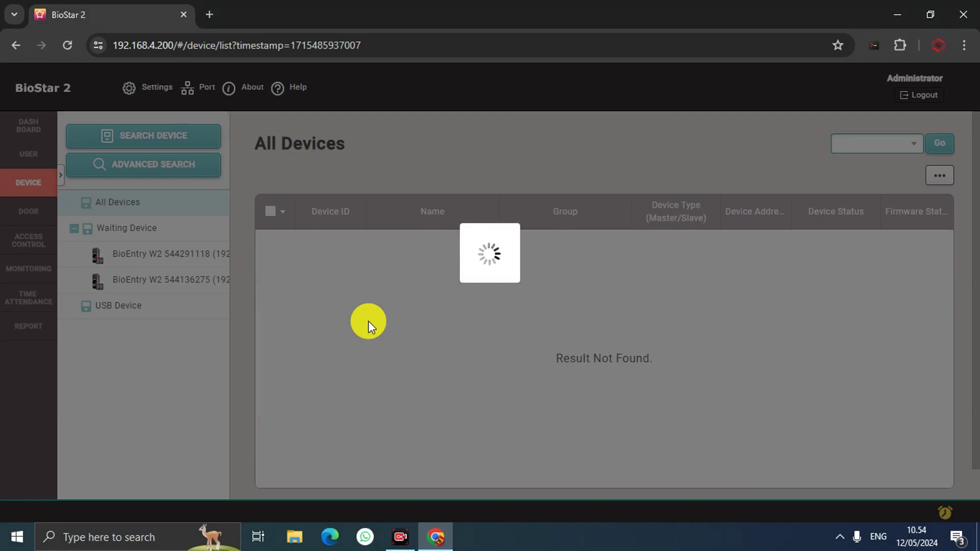
# - Add both waiting BioEntry W2 readers, 544291118 and 544136275, to the registered devices
pyautogui.click(175, 256)
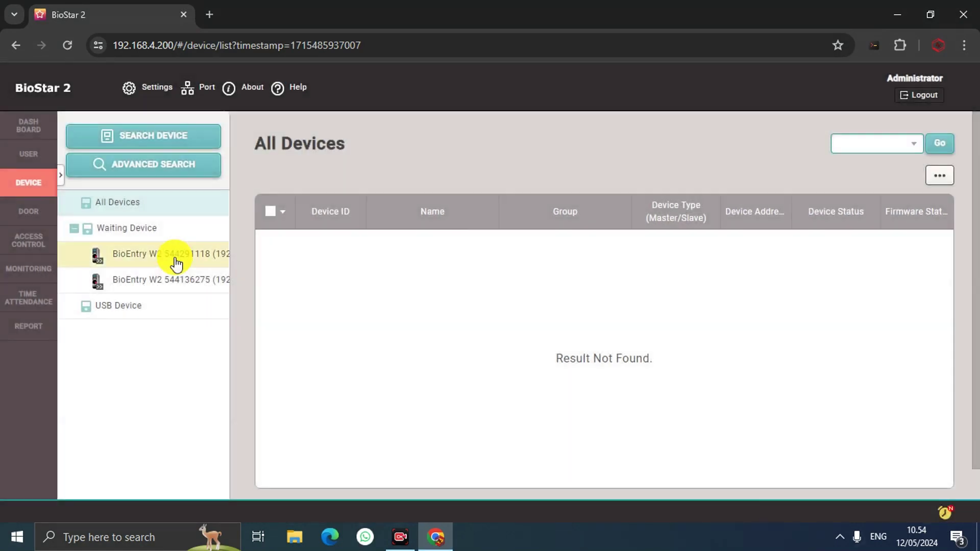
pyautogui.click(200, 271)
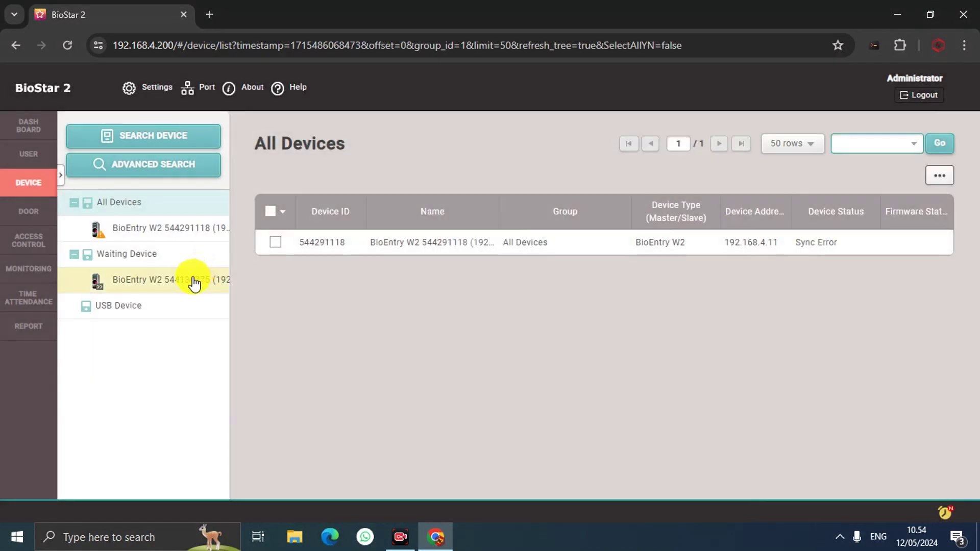
pyautogui.rightClick(194, 283)
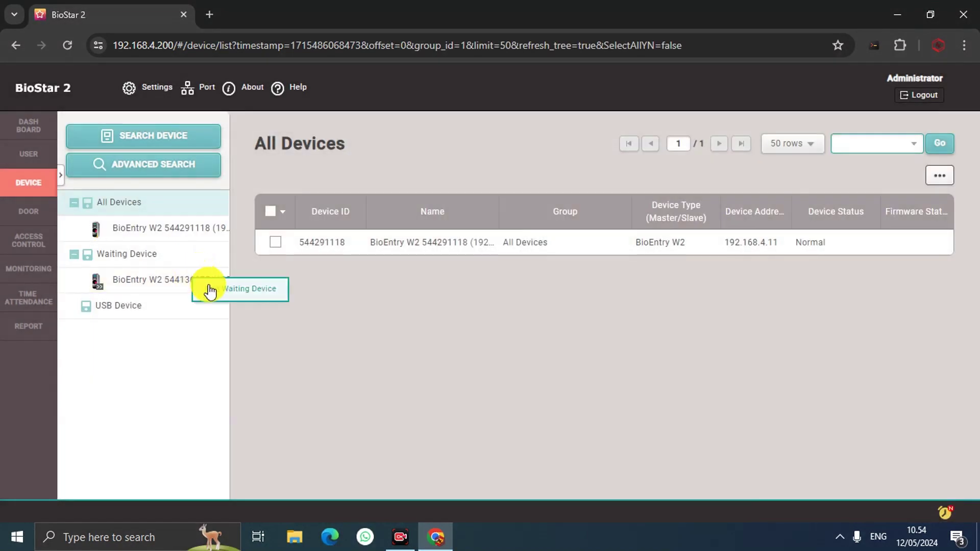
pyautogui.click(208, 284)
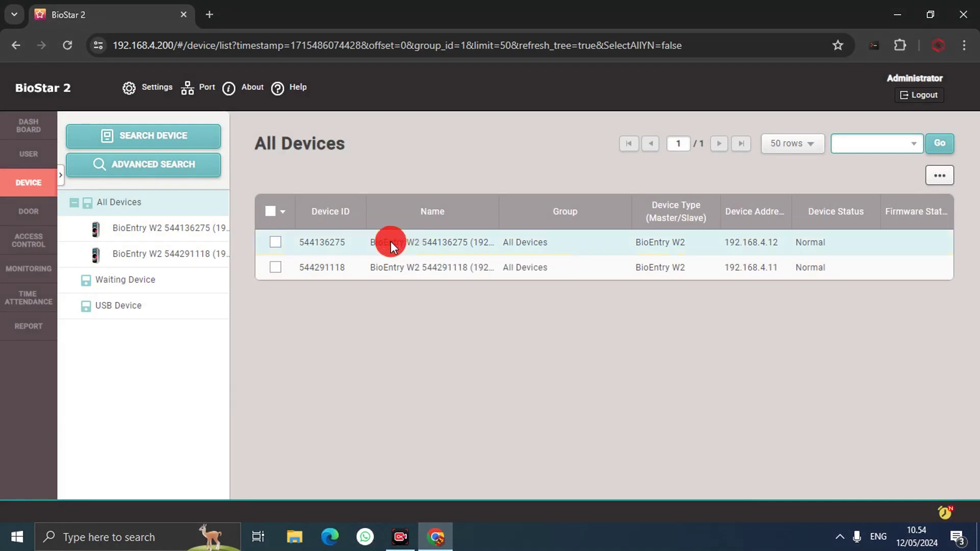
# - Rename device 544136275 to "Pintu Lobby (192.168.4.12)" in its device details
pyautogui.click(391, 241)
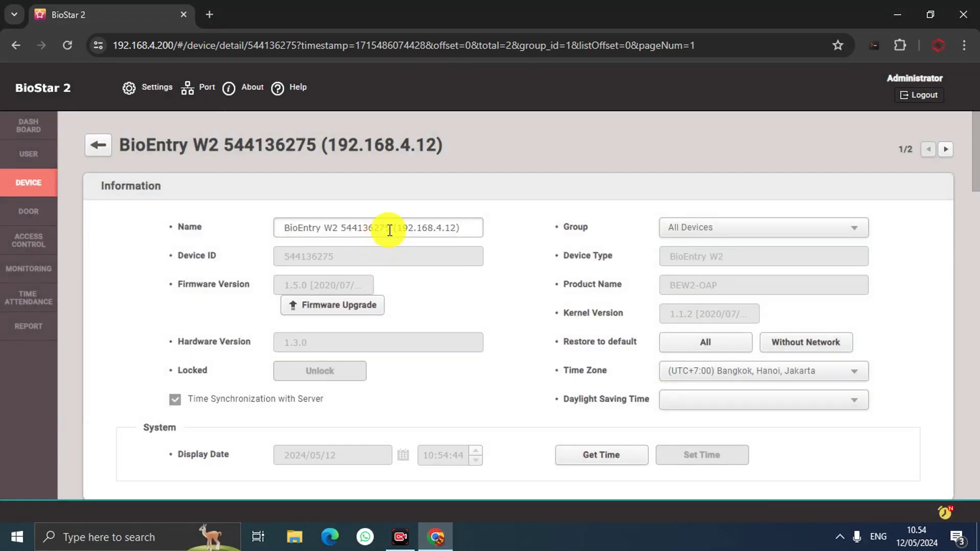
pyautogui.click(391, 230)
pyautogui.press('BackSpace')
pyautogui.press('BackSpace')
pyautogui.press('BackSpace')
pyautogui.press('BackSpace')
pyautogui.press('BackSpace')
pyautogui.press('BackSpace')
pyautogui.press('BackSpace')
pyautogui.press('BackSpace')
pyautogui.press('BackSpace')
pyautogui.press('BackSpace')
pyautogui.press('BackSpace')
pyautogui.press('BackSpace')
pyautogui.press('BackSpace')
pyautogui.press('BackSpace')
pyautogui.press('BackSpace')
pyautogui.press('BackSpace')
pyautogui.press('BackSpace')
pyautogui.press('BackSpace')
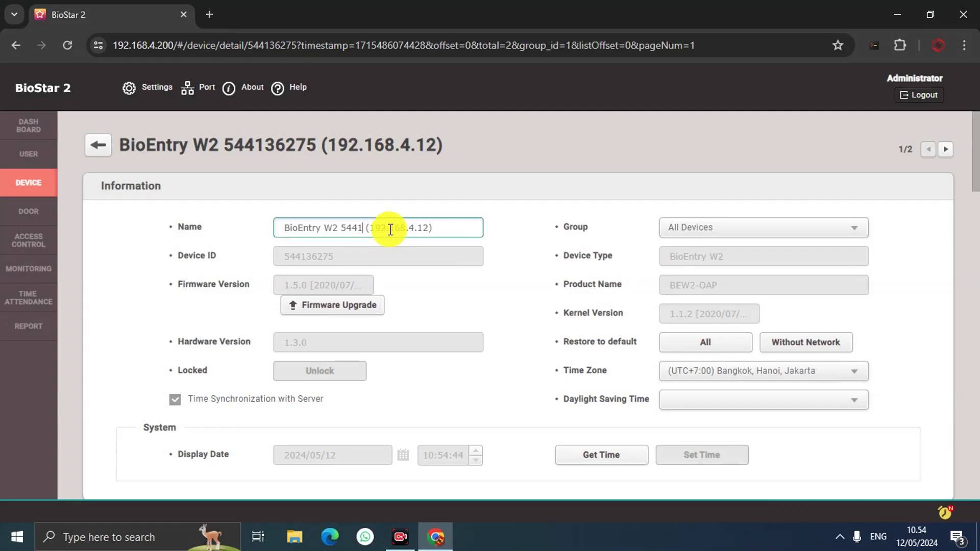
pyautogui.press('BackSpace')
pyautogui.press('BackSpace')
pyautogui.press('BackSpace')
pyautogui.press('BackSpace')
pyautogui.write('OIntu')
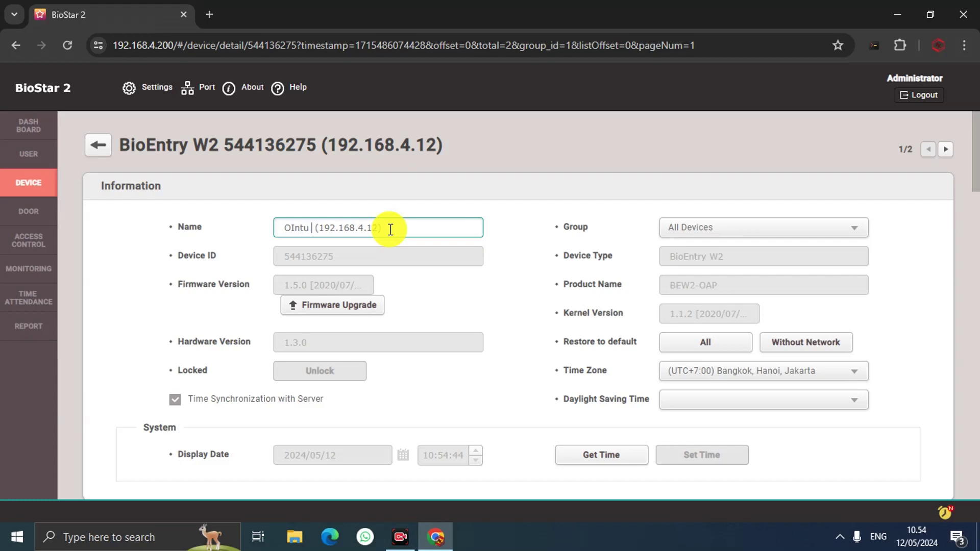
pyautogui.press('BackSpace')
pyautogui.press('BackSpace')
pyautogui.press('BackSpace')
pyautogui.press('BackSpace')
pyautogui.press('BackSpace')
pyautogui.write('Pintu LObby')
pyautogui.press('Left')
pyautogui.press('Left')
pyautogui.press('Left')
pyautogui.press('BackSpace')
pyautogui.write('o')
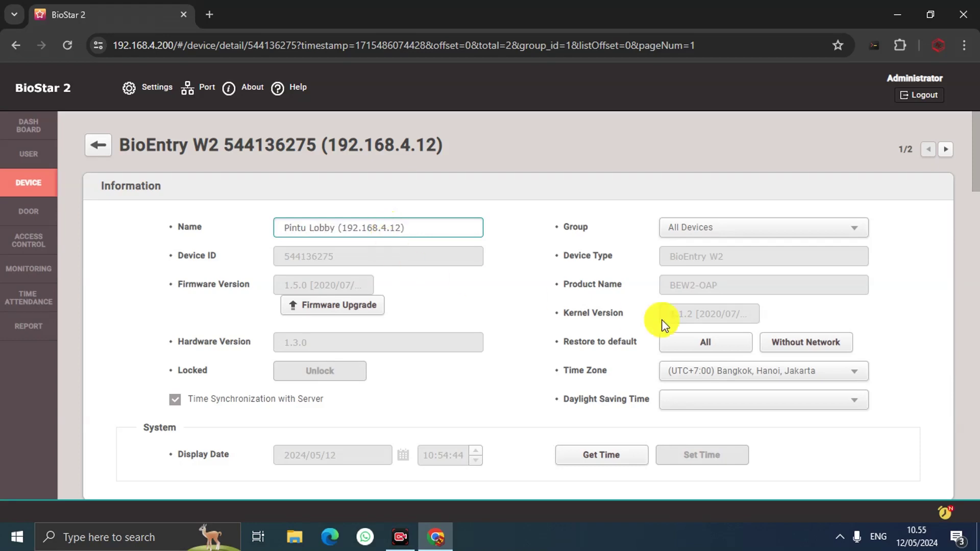
# - Review the network and authentication settings of the Pintu Lobby device, including the options for a new auth mode
pyautogui.moveTo(976, 181); pyautogui.dragTo(971, 197)
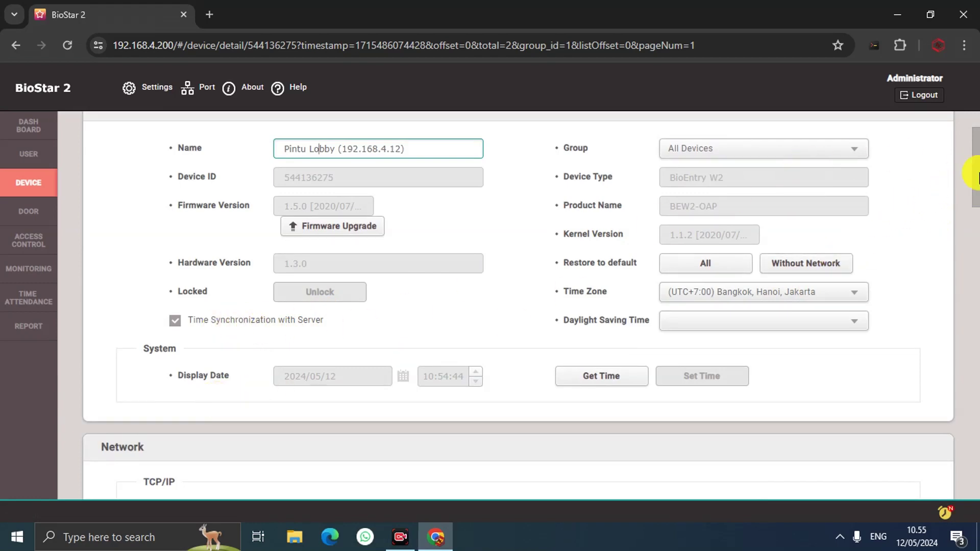
pyautogui.moveTo(976, 188); pyautogui.dragTo(966, 225)
pyautogui.scroll(-5, 961, 230)
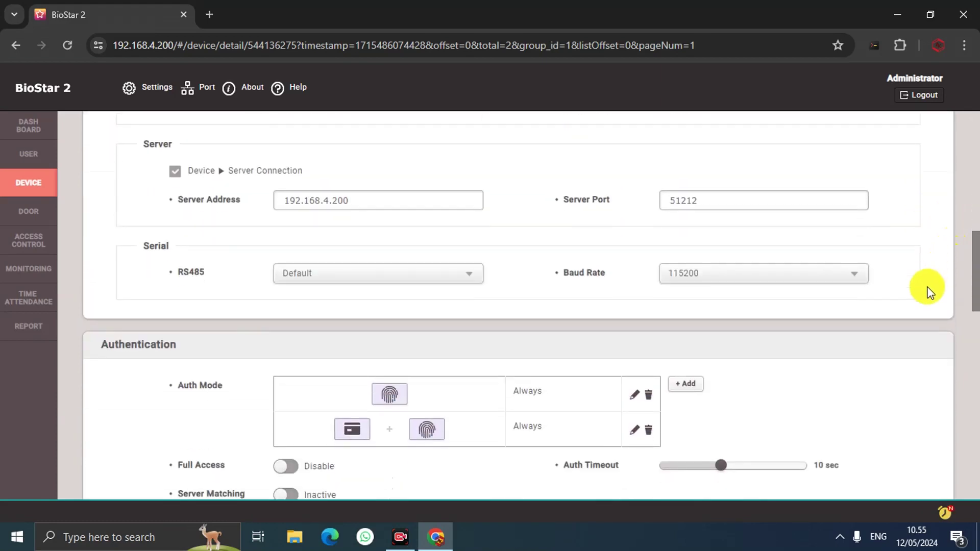
pyautogui.scroll(-2, 923, 298)
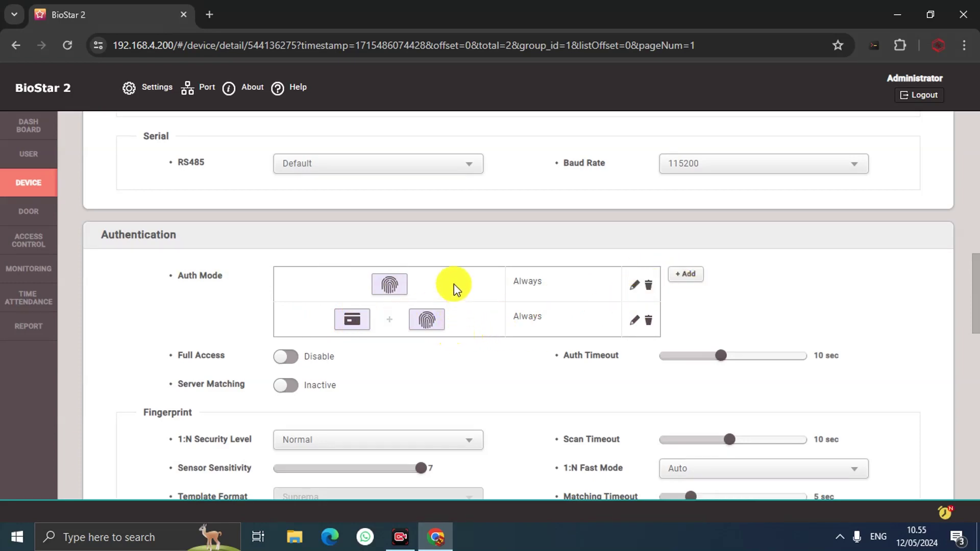
pyautogui.click(684, 276)
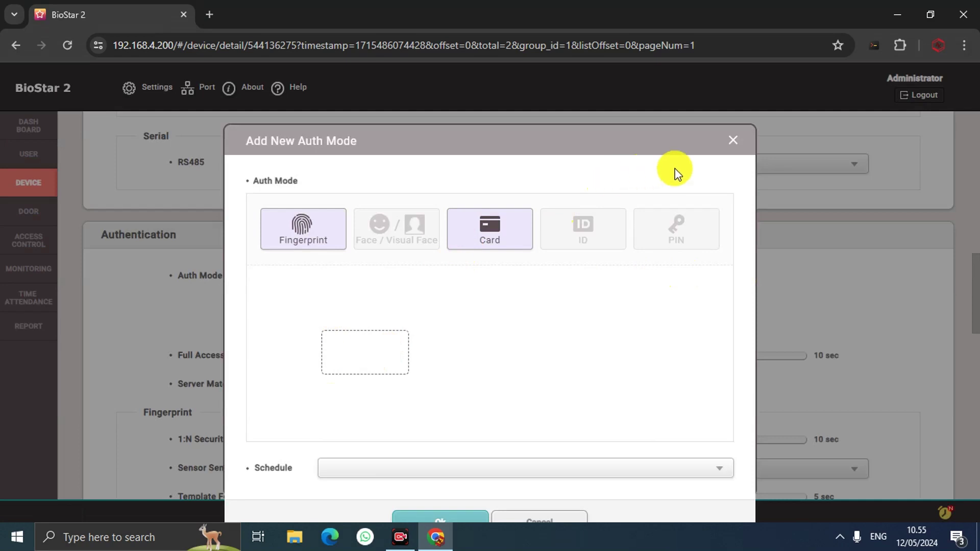
pyautogui.click(733, 141)
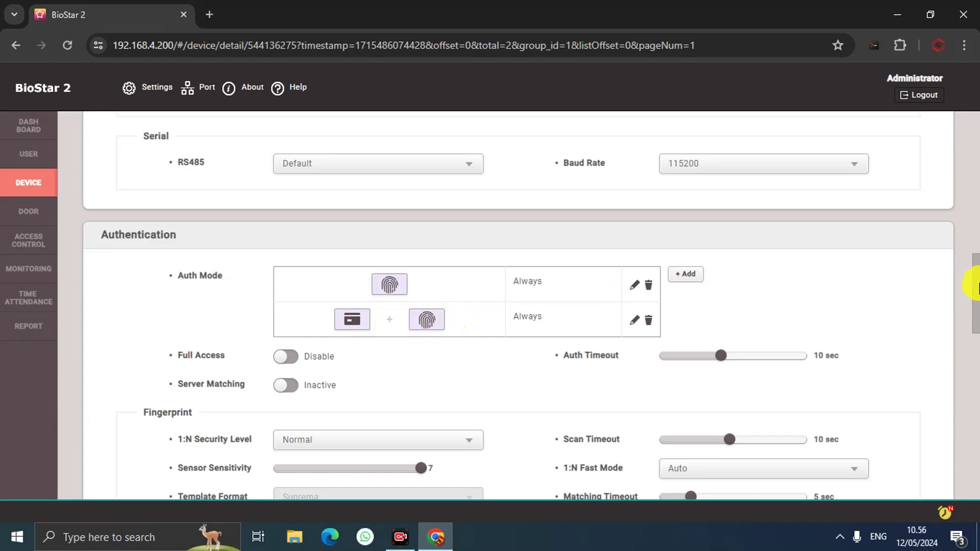
# - Set the CSN card byte order to LSB and format type to Wiegand for the Pintu Lobby device, and apply the settings
pyautogui.moveTo(978, 286); pyautogui.dragTo(936, 376)
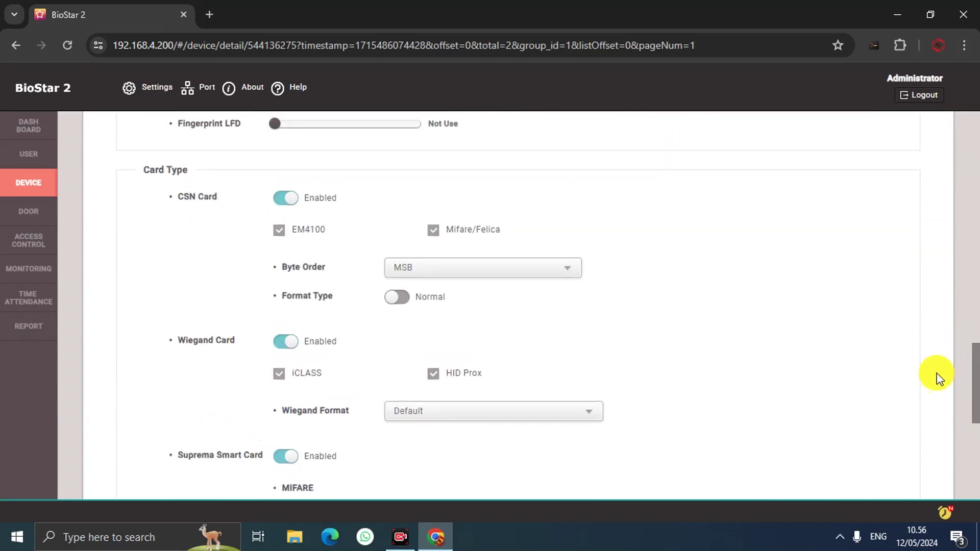
pyautogui.click(559, 277)
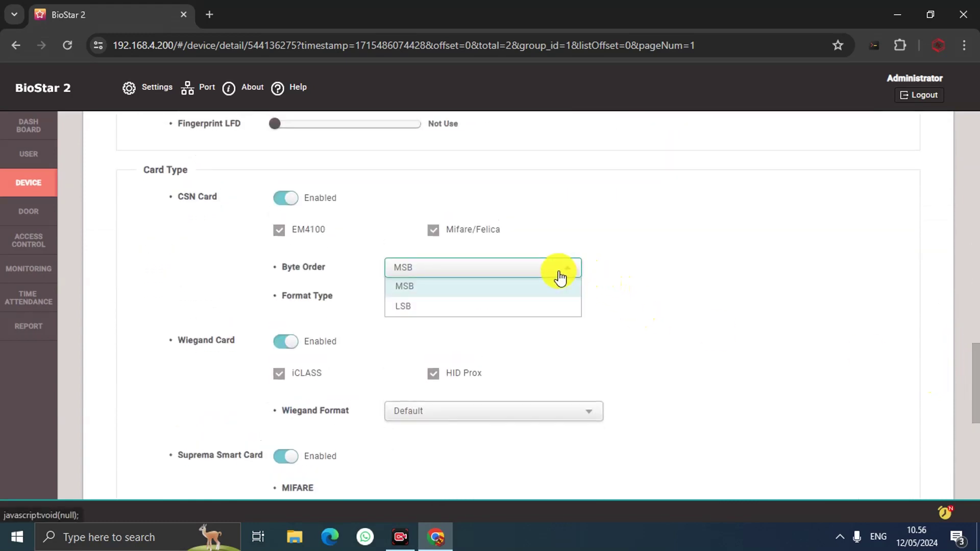
pyautogui.click(472, 312)
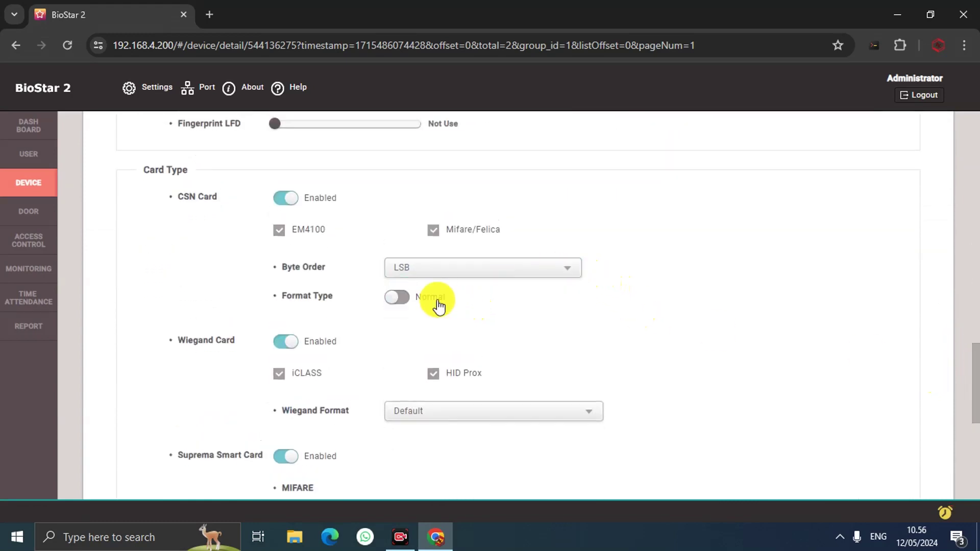
pyautogui.click(400, 298)
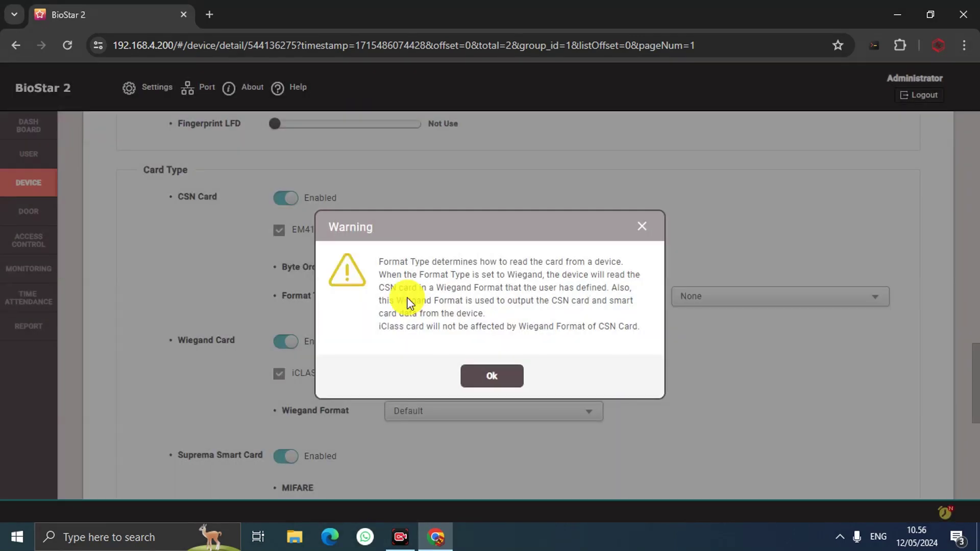
pyautogui.click(468, 375)
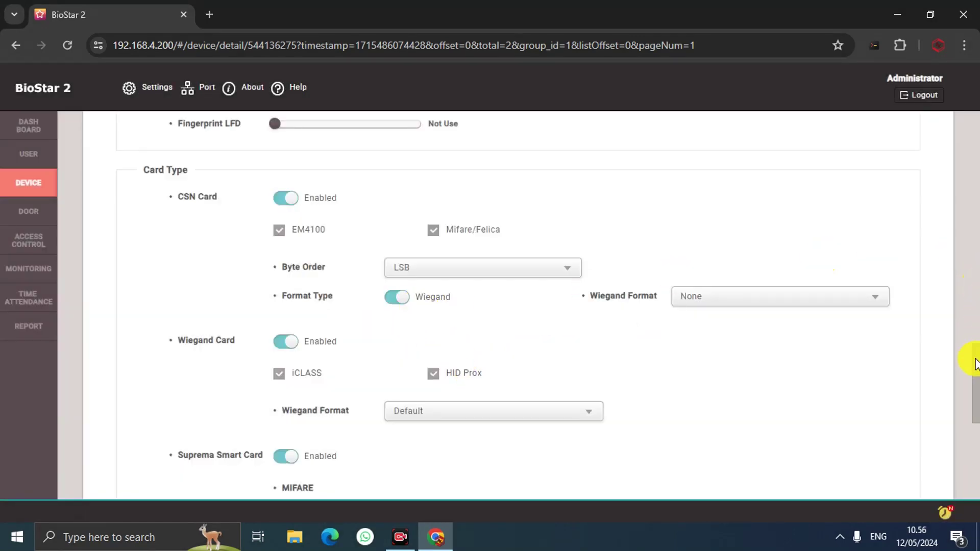
pyautogui.moveTo(974, 365); pyautogui.dragTo(956, 437)
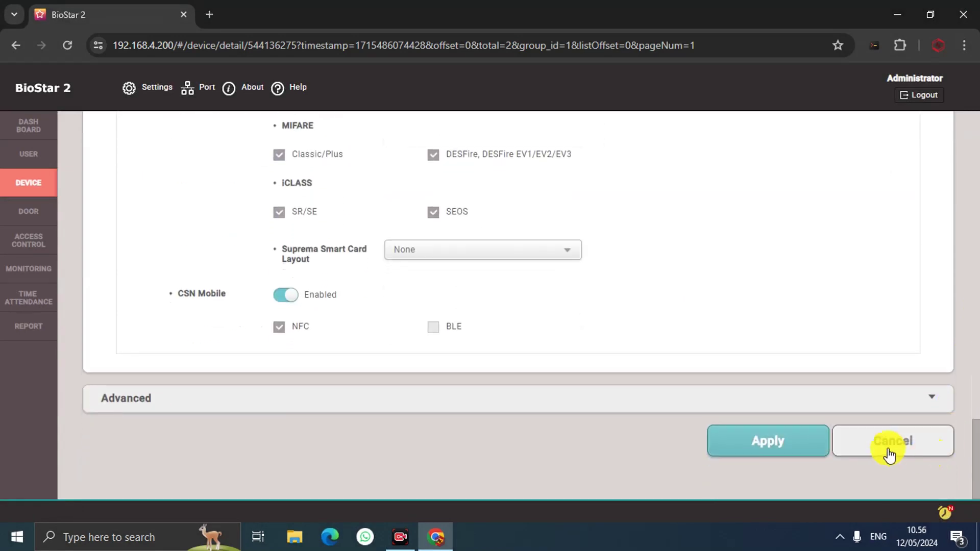
pyautogui.click(778, 442)
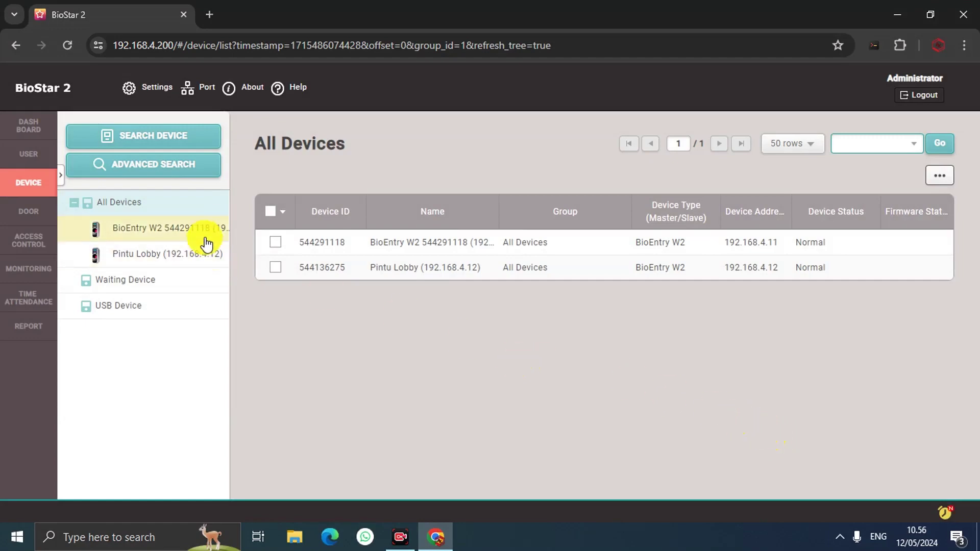
# - Rename device 544291118 to "Pintu Server (192.168.4.11)" in its device details
pyautogui.click(404, 244)
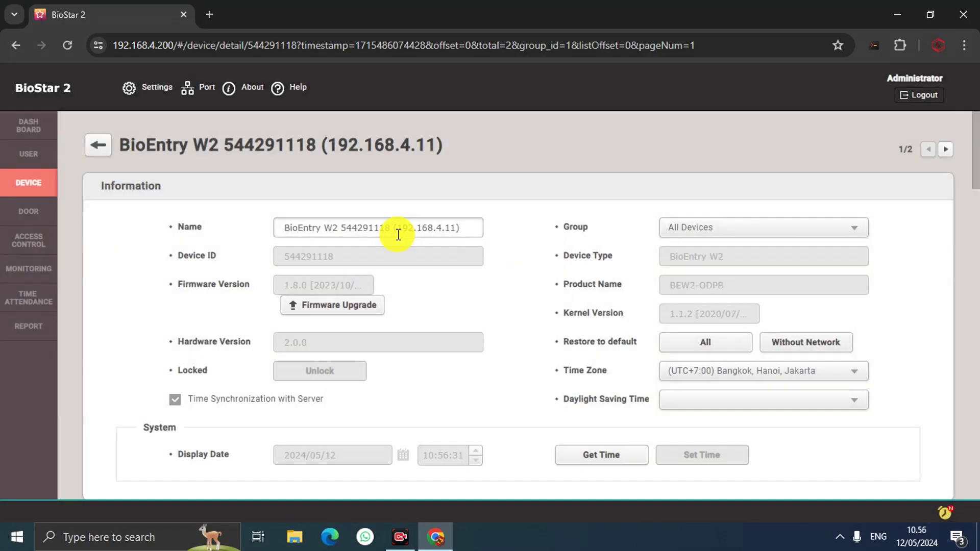
pyautogui.click(389, 230)
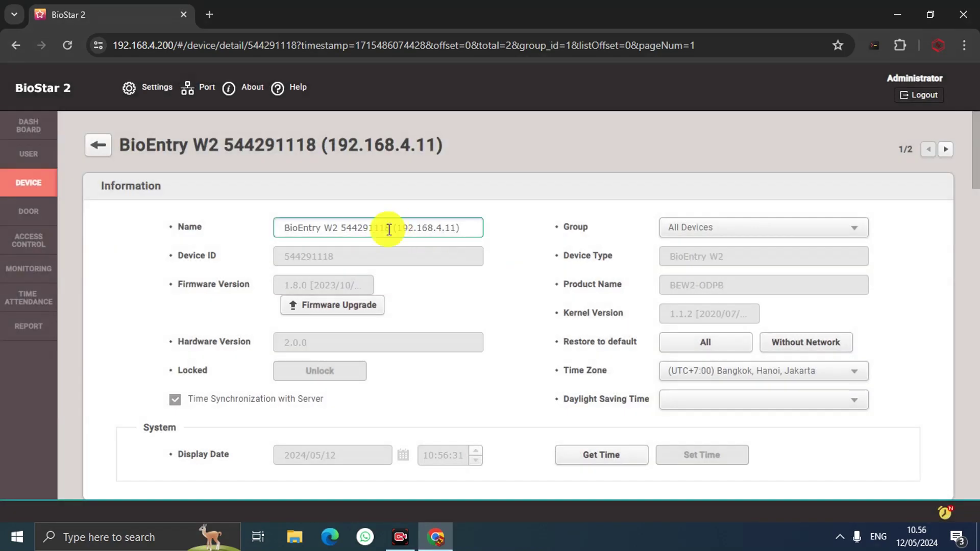
pyautogui.press('BackSpace')
pyautogui.press('BackSpace')
pyautogui.press('BackSpace')
pyautogui.press('BackSpace')
pyautogui.press('BackSpace')
pyautogui.press('BackSpace')
pyautogui.press('BackSpace')
pyautogui.press('BackSpace')
pyautogui.press('BackSpace')
pyautogui.press('BackSpace')
pyautogui.press('BackSpace')
pyautogui.press('BackSpace')
pyautogui.press('BackSpace')
pyautogui.press('BackSpace')
pyautogui.press('BackSpace')
pyautogui.press('BackSpace')
pyautogui.press('BackSpace')
pyautogui.press('BackSpace')
pyautogui.press('BackSpace')
pyautogui.press('BackSpace')
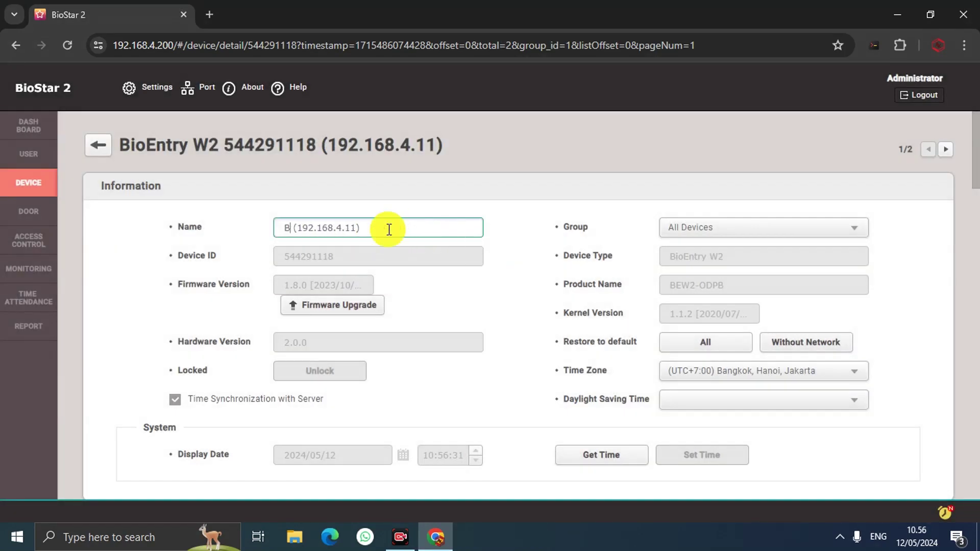
pyautogui.write('PPintu')
pyautogui.press('BackSpace')
pyautogui.press('BackSpace')
pyautogui.write('intu')
pyautogui.click(308, 234)
pyautogui.write('SErver')
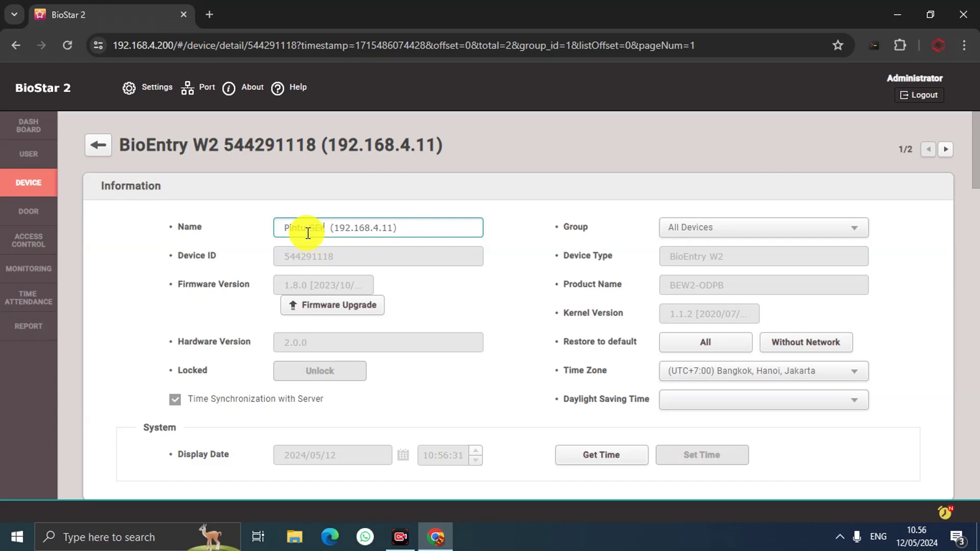
pyautogui.press('Left')
pyautogui.press('Left')
pyautogui.press('Left')
pyautogui.press('Left')
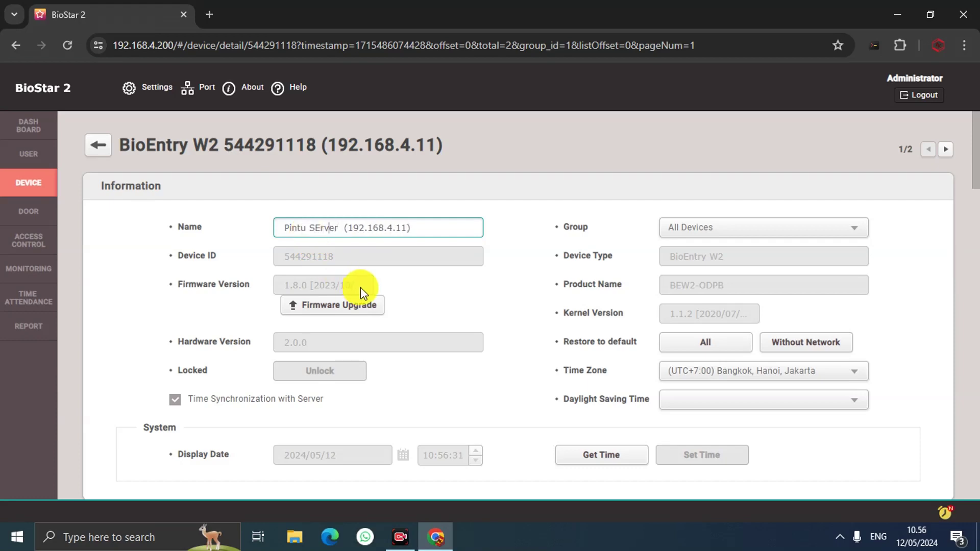
pyautogui.press('BackSpace')
pyautogui.write('e')
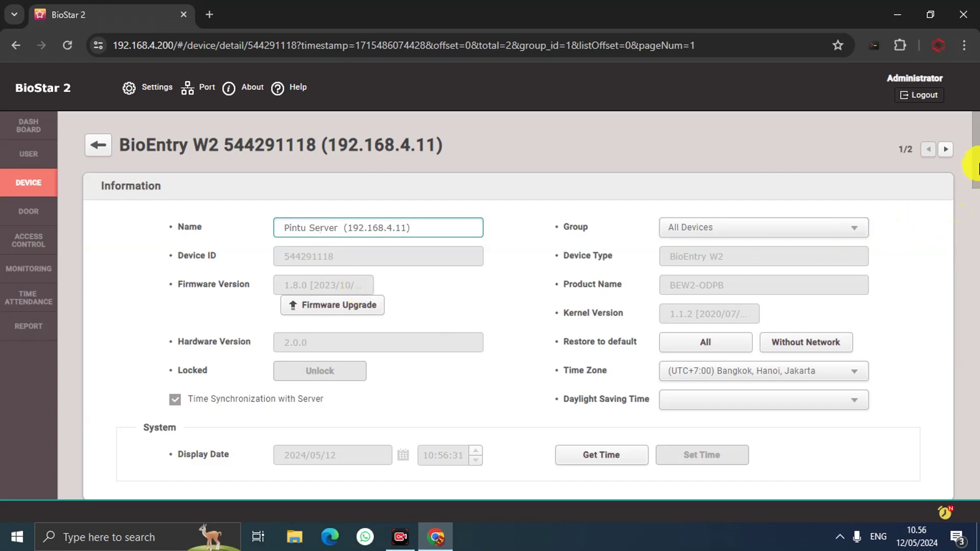
# - Switch the CSN card format type of the Pintu Server device to Wiegand
pyautogui.scroll(-7, 968, 153)
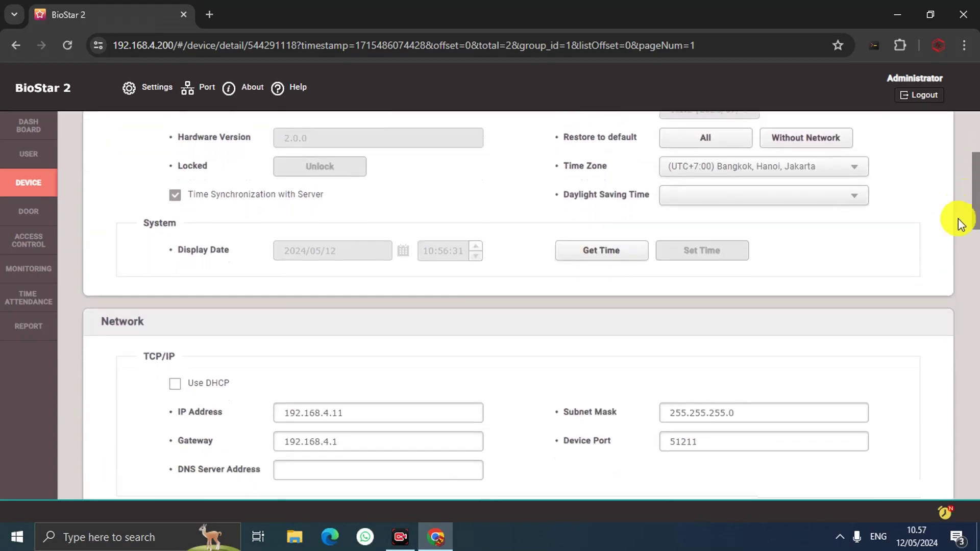
pyautogui.scroll(-4, 939, 270)
pyautogui.scroll(5, 943, 250)
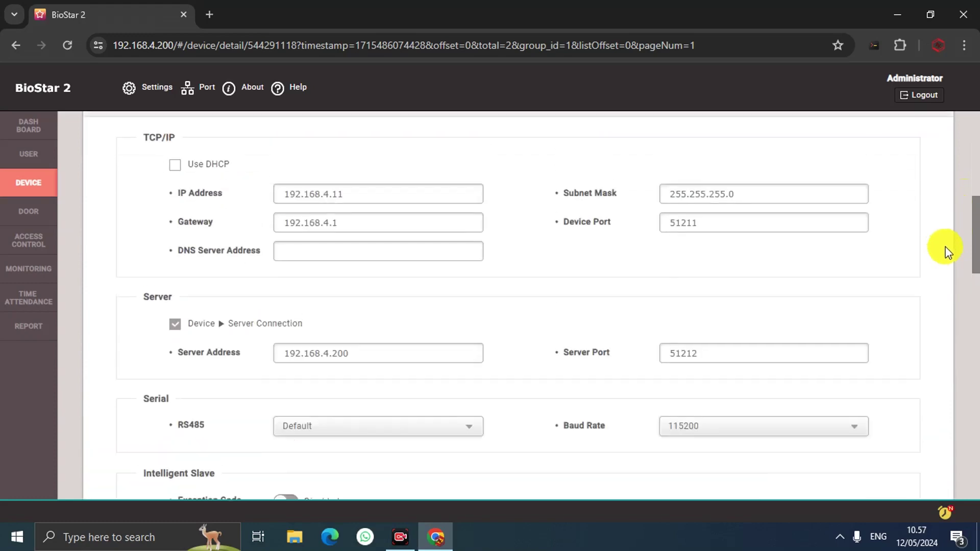
pyautogui.scroll(-10, 942, 245)
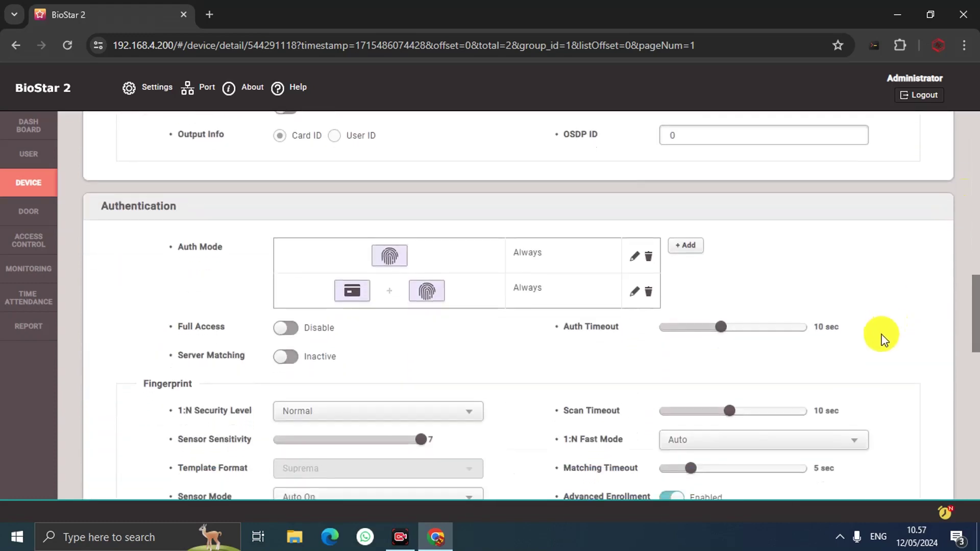
pyautogui.scroll(-2, 875, 354)
pyautogui.scroll(15, 862, 367)
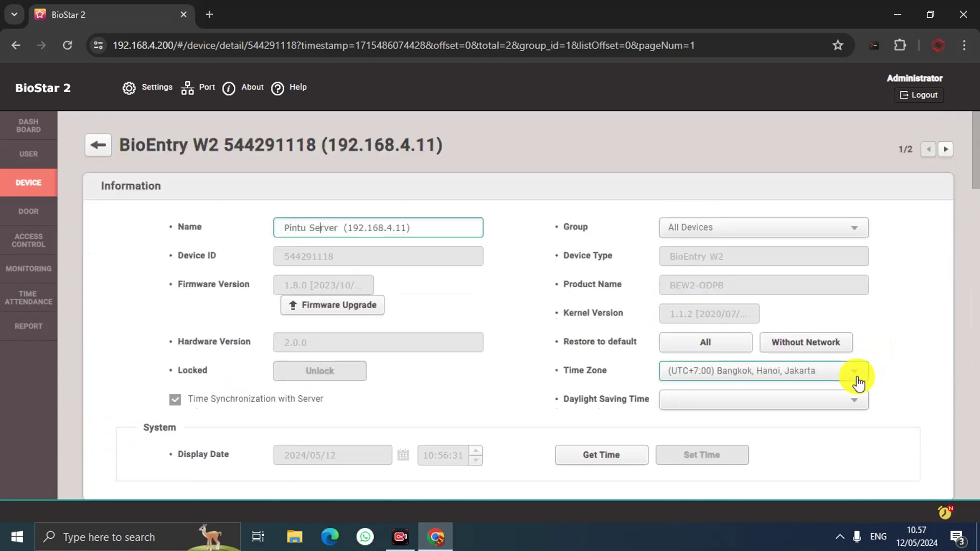
pyautogui.moveTo(975, 166); pyautogui.dragTo(929, 426)
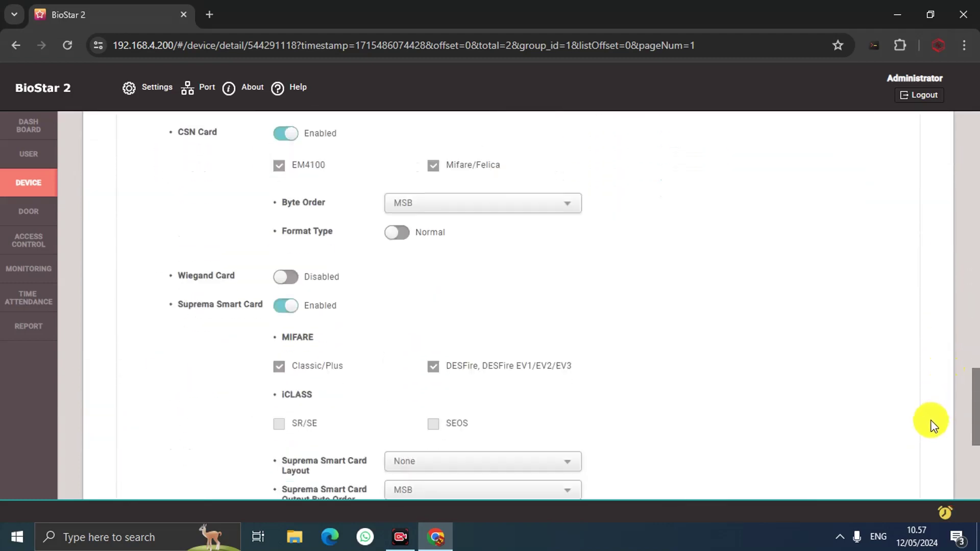
pyautogui.click(401, 227)
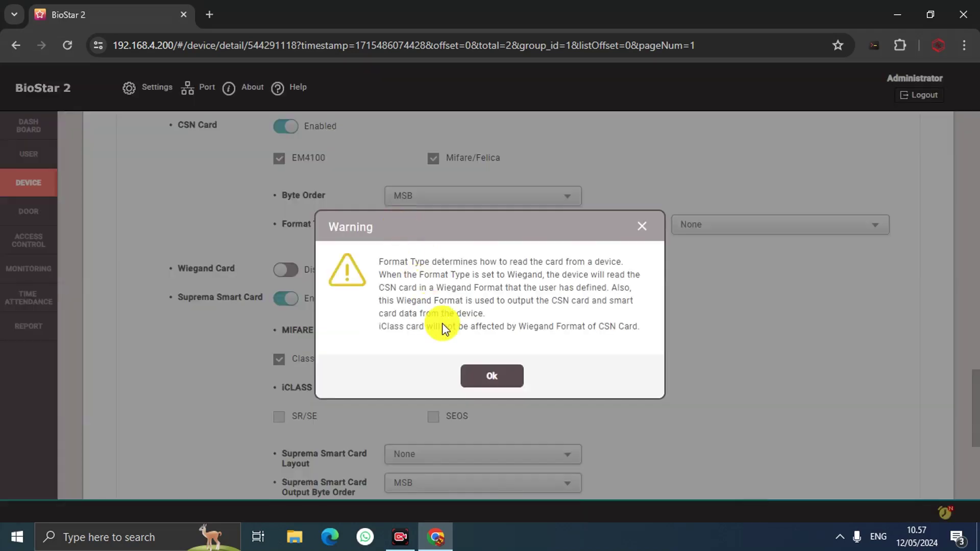
pyautogui.click(487, 375)
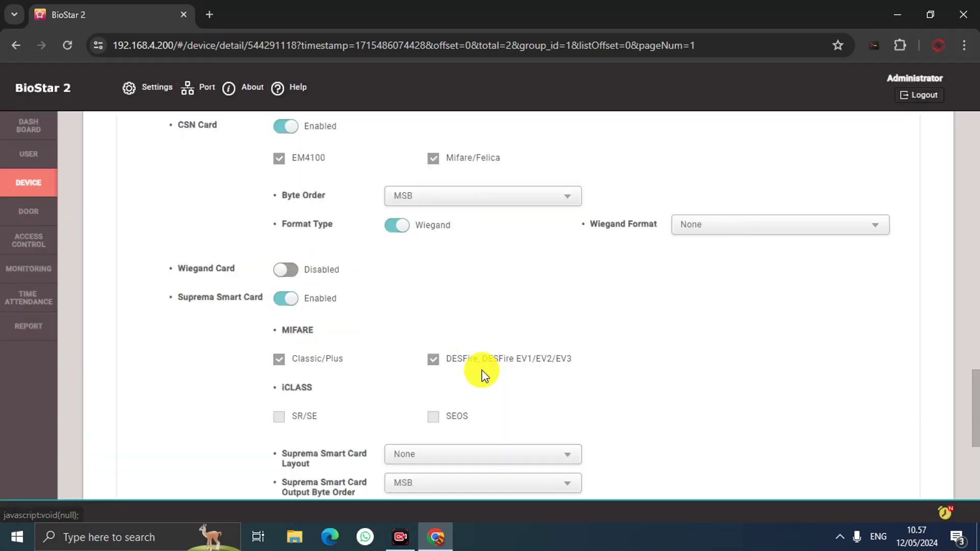
# - Set the CSN card byte order to LSB for the Pintu Server device and apply its settings
pyautogui.click(559, 204)
pyautogui.click(525, 236)
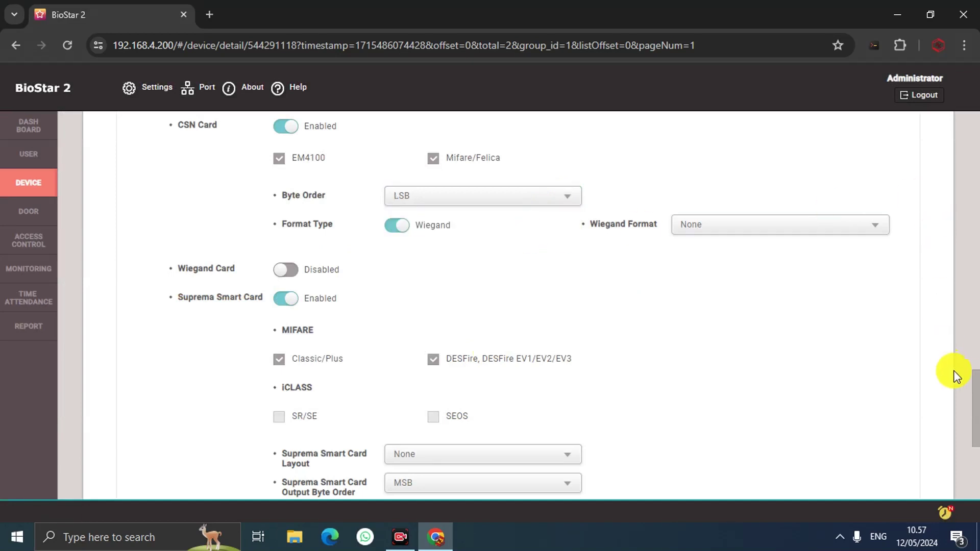
pyautogui.moveTo(976, 388); pyautogui.dragTo(963, 435)
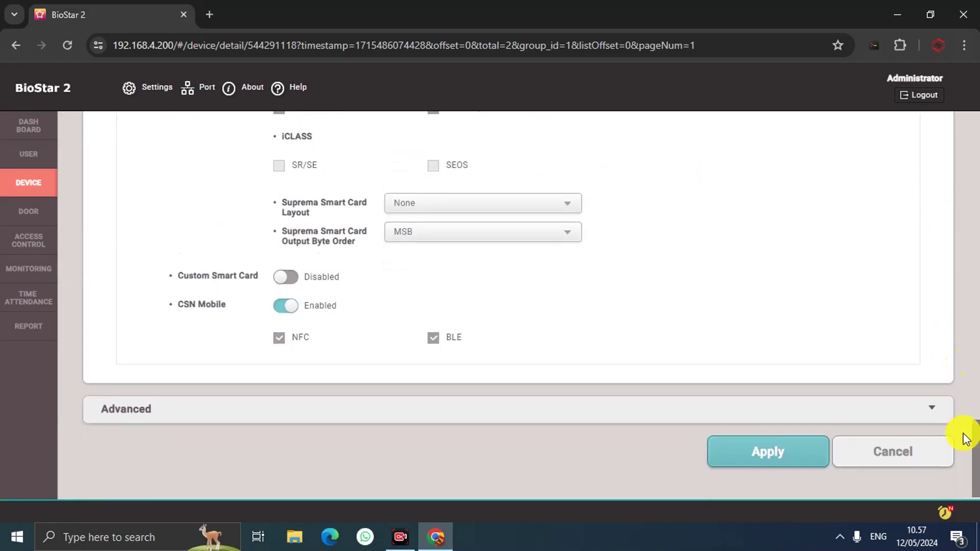
pyautogui.click(791, 431)
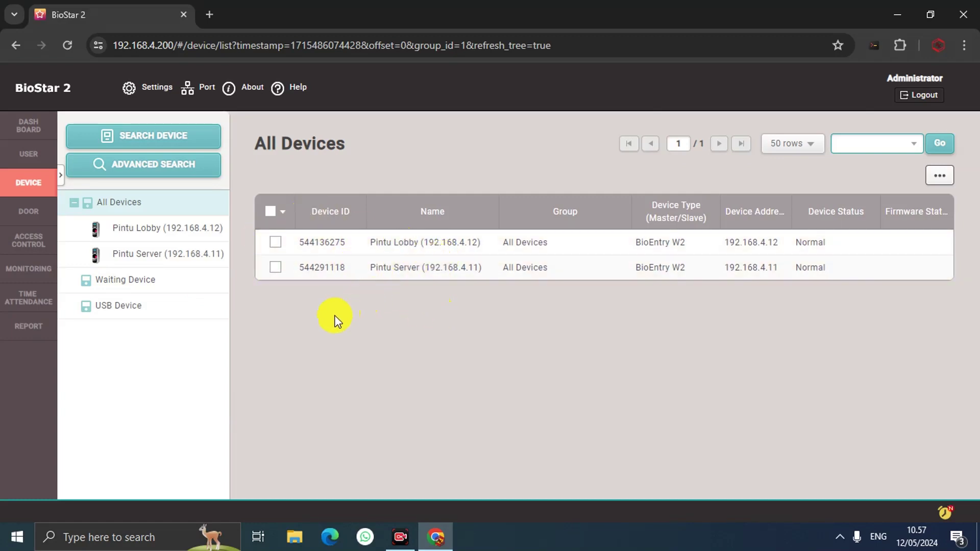
# - Start a new door and name it PINTU LOBBY UTAMA
pyautogui.click(39, 219)
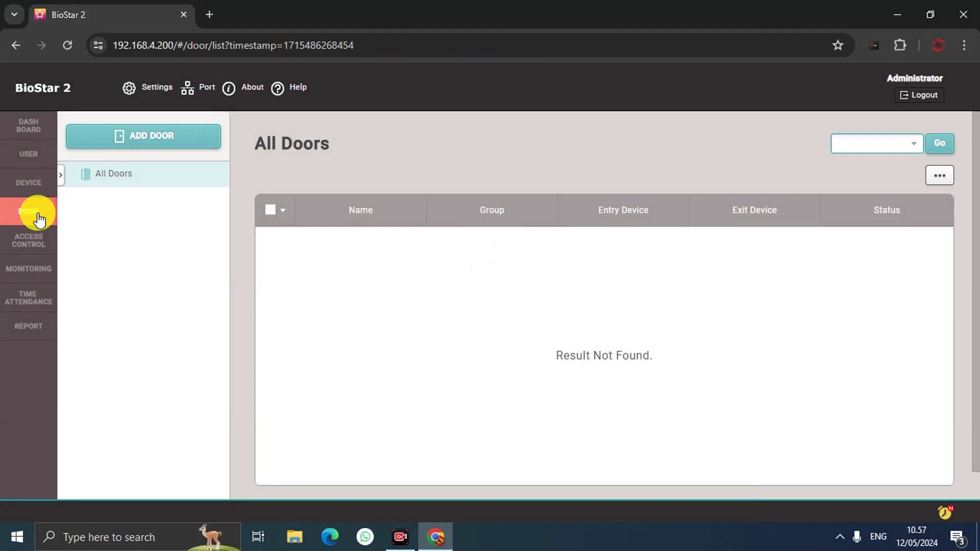
pyautogui.click(181, 143)
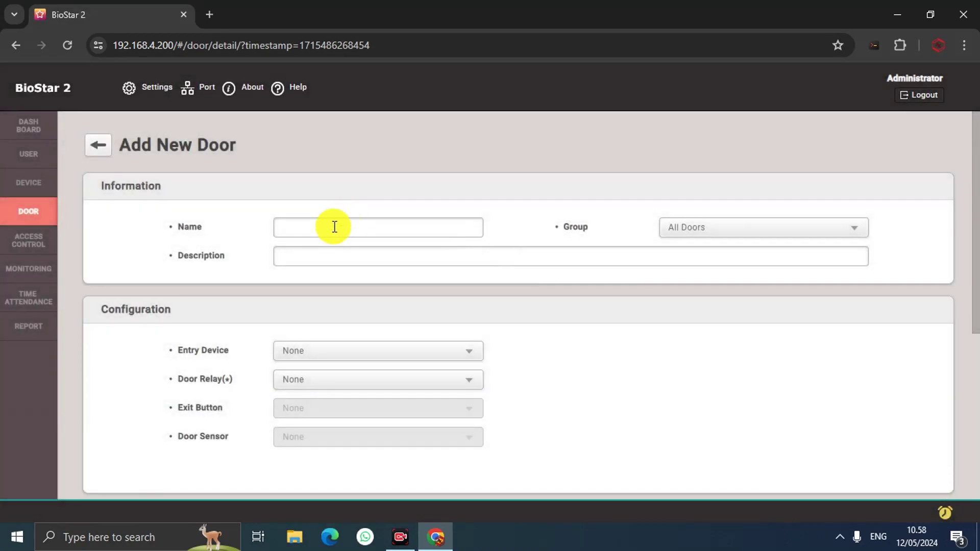
pyautogui.click(333, 227)
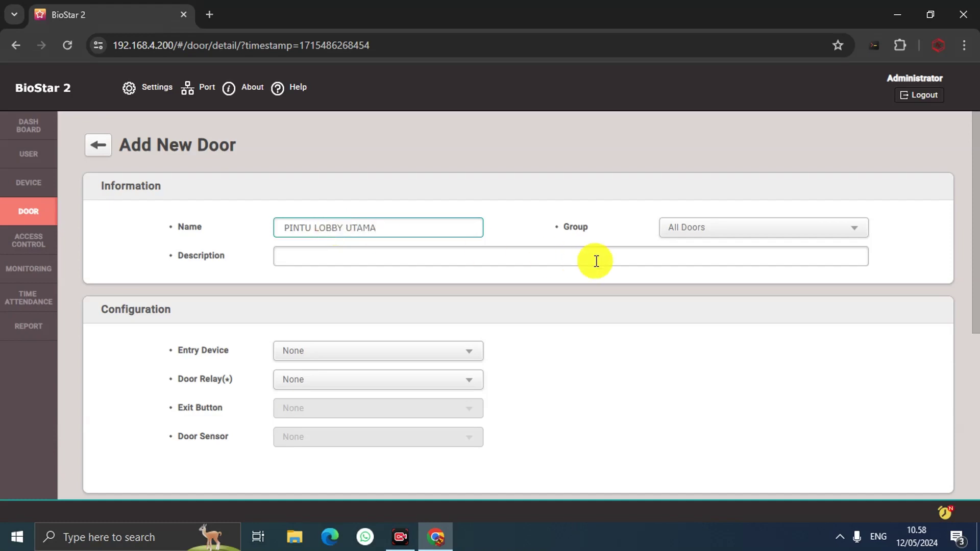
# - Assign Pintu Lobby (192.168.4.12) as the entry device of the PINTU LOBBY UTAMA door and its Relay 0 as the door relay
pyautogui.click(401, 352)
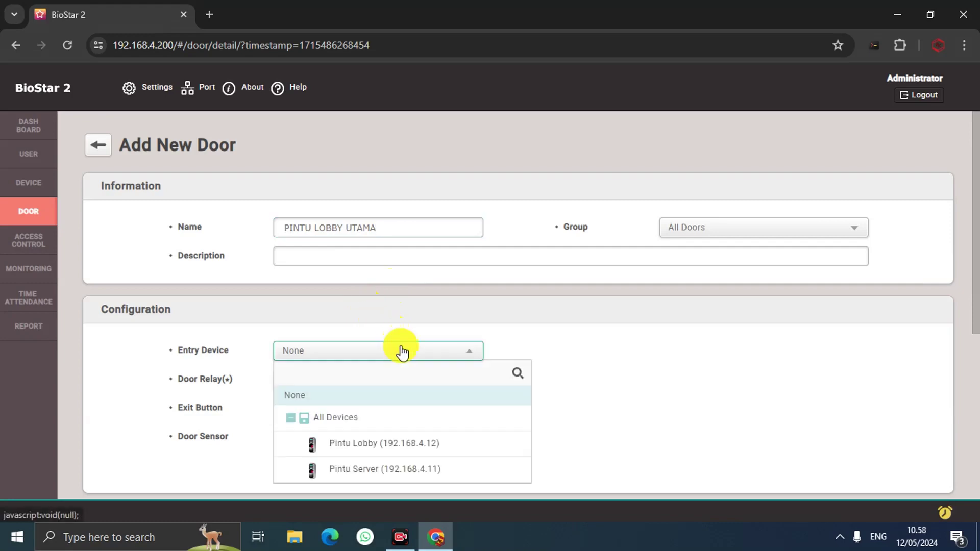
pyautogui.click(397, 445)
pyautogui.click(366, 383)
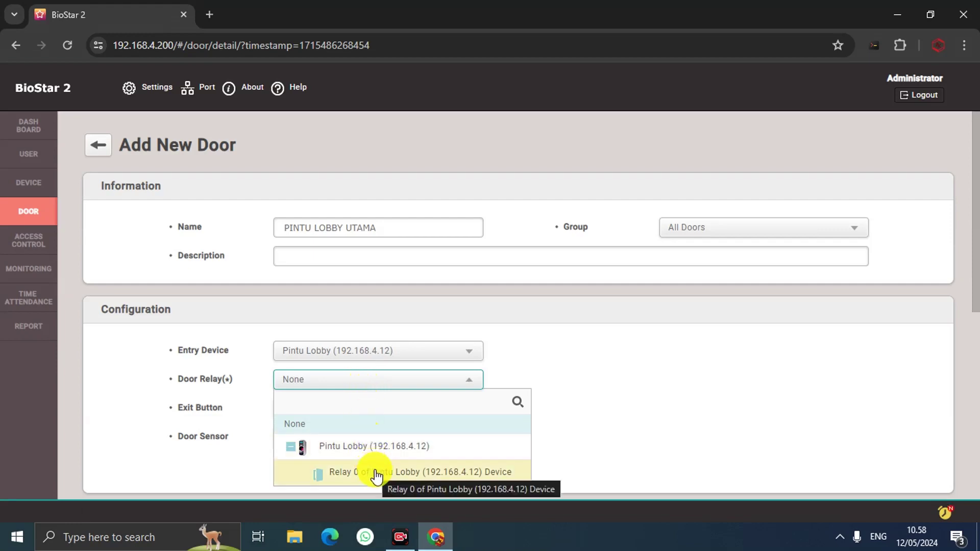
pyautogui.click(401, 474)
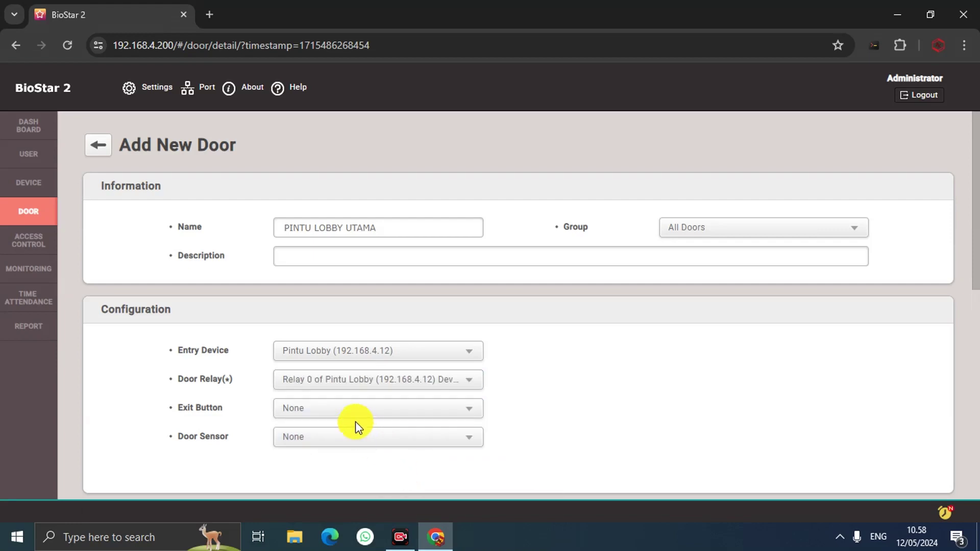
# - Set the lobby door's exit button to Input Port 0 of the Pintu Lobby (192.168.4.12) device
pyautogui.click(363, 408)
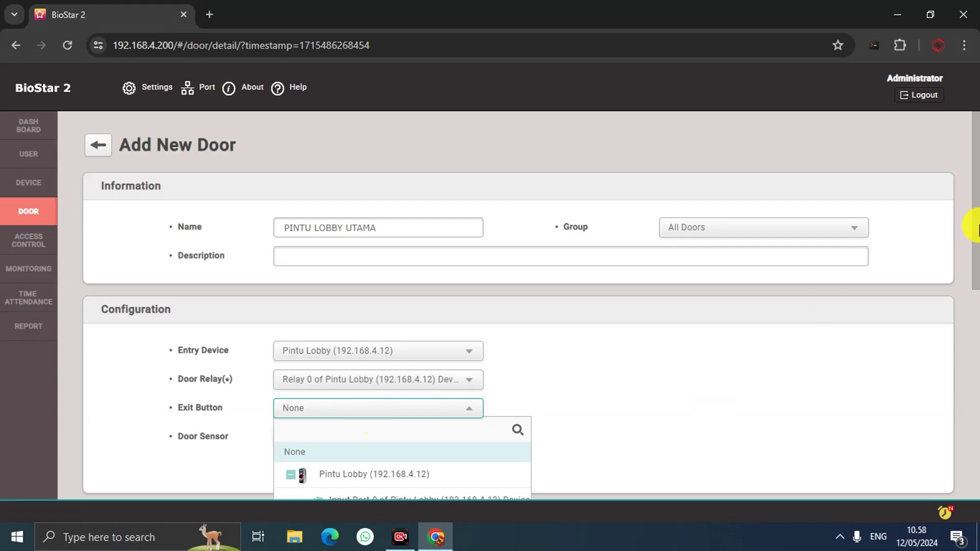
pyautogui.moveTo(975, 227); pyautogui.dragTo(975, 266)
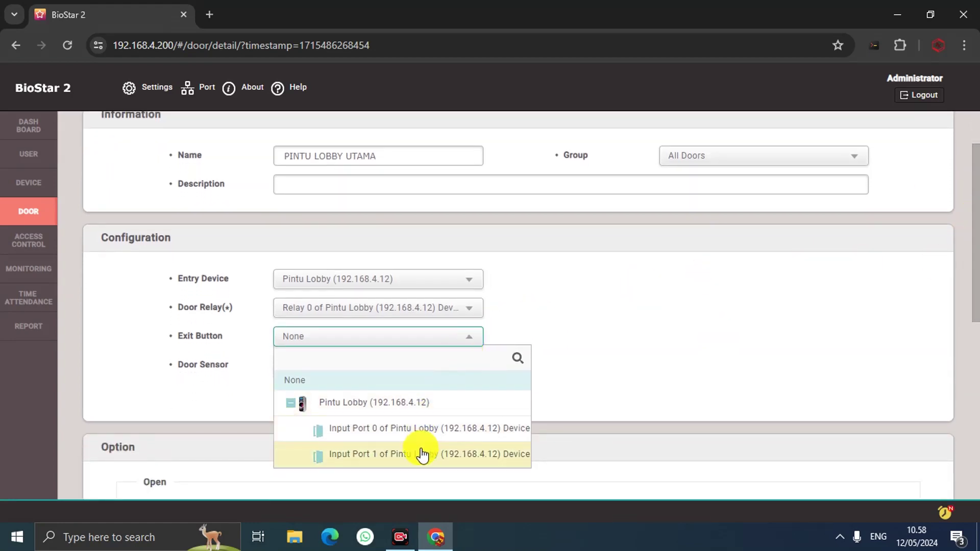
pyautogui.click(418, 432)
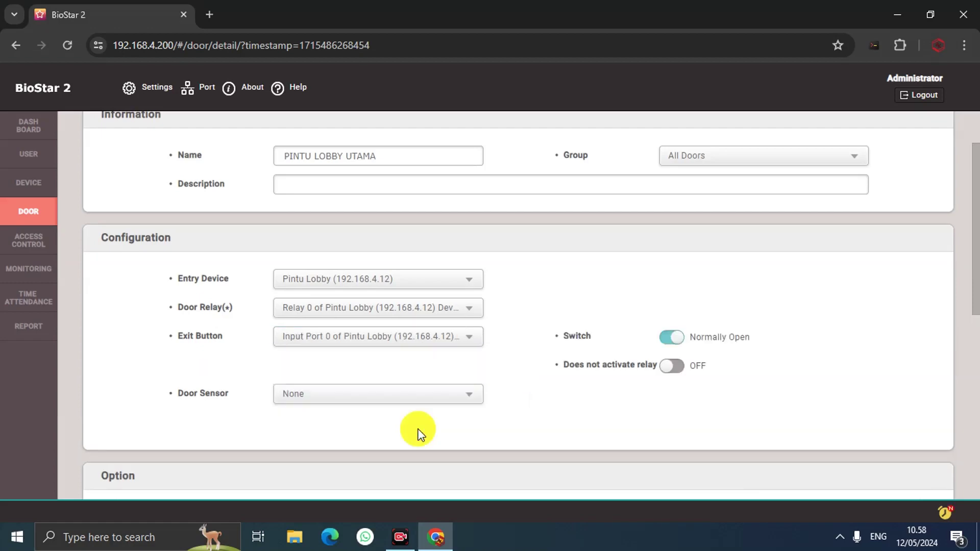
pyautogui.click(400, 400)
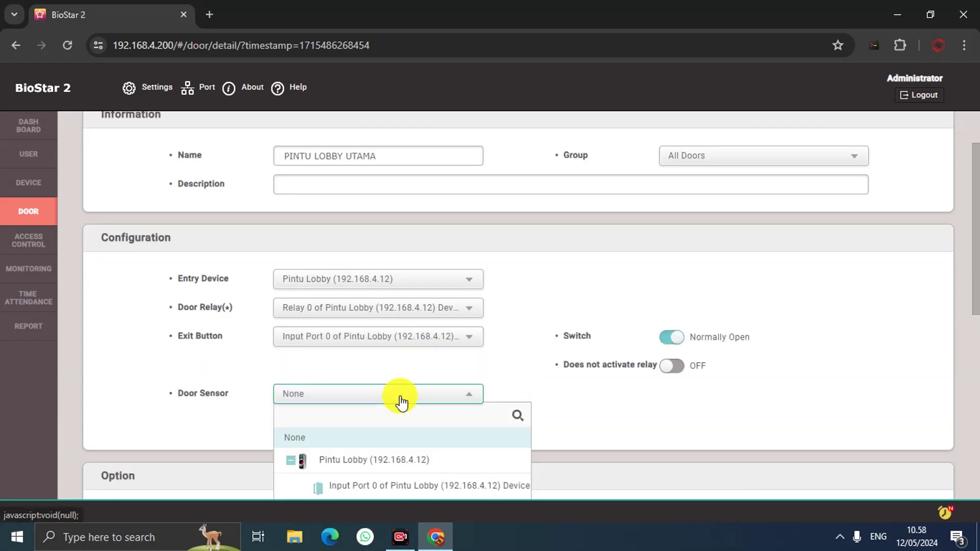
pyautogui.click(562, 406)
pyautogui.click(478, 401)
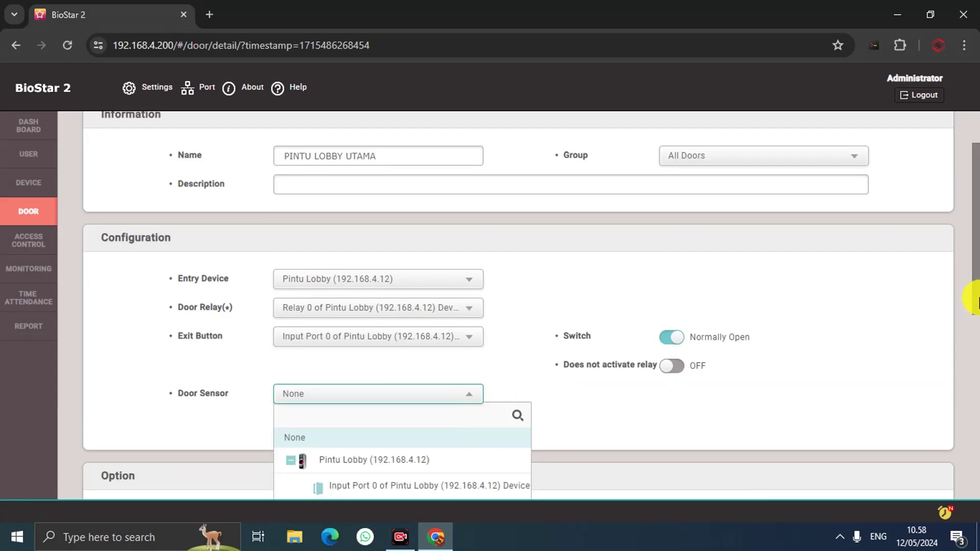
pyautogui.scroll(-1, 969, 327)
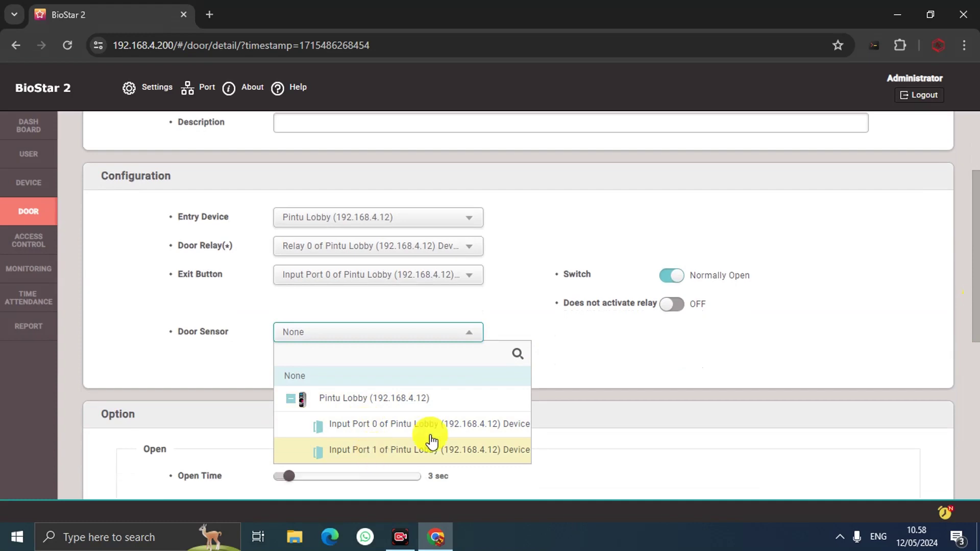
pyautogui.click(621, 342)
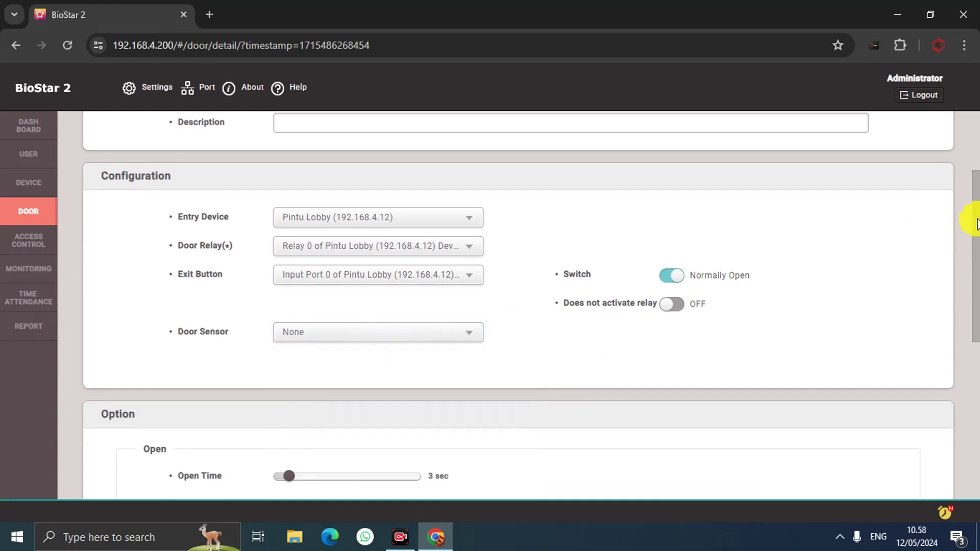
# - Set the lobby door's open time to 5 sec and apply the new door's settings
pyautogui.scroll(-2, 970, 270)
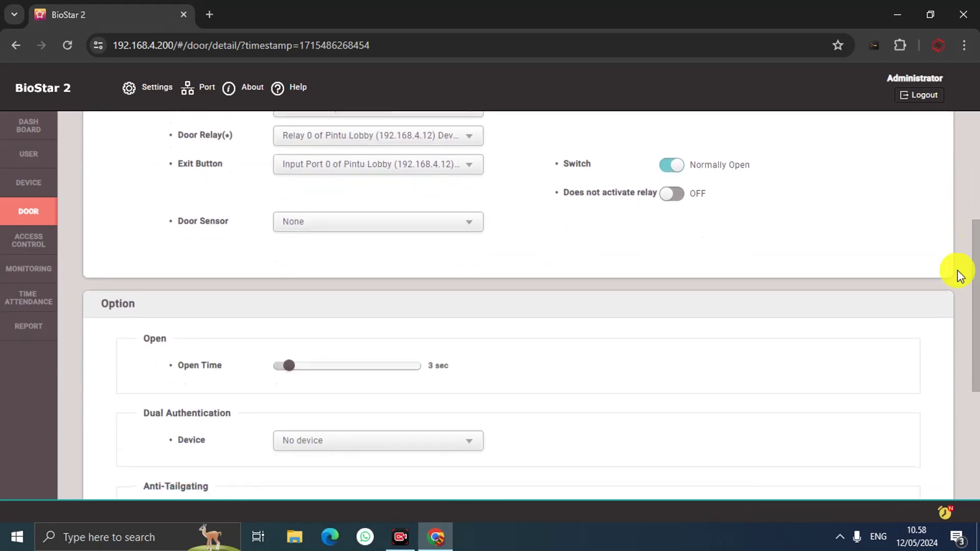
pyautogui.moveTo(292, 368); pyautogui.dragTo(304, 369)
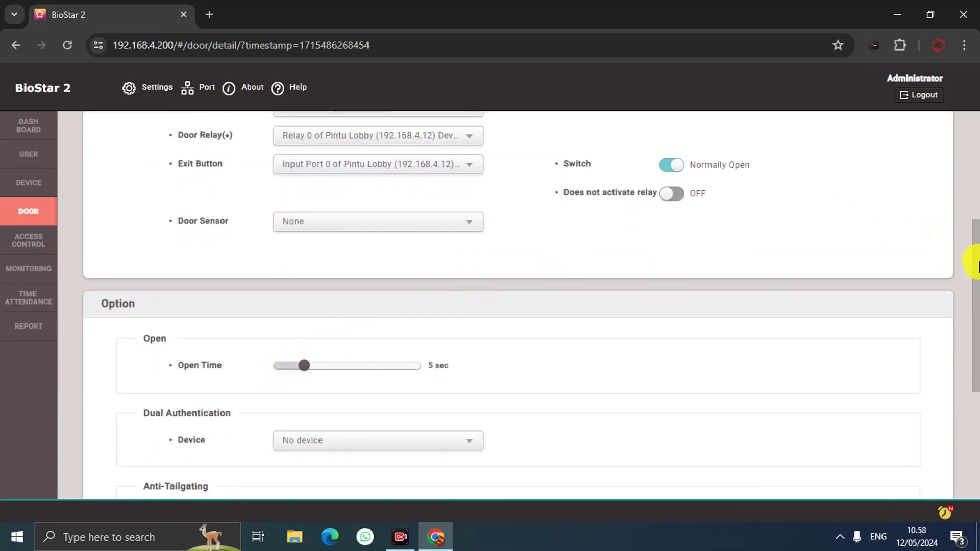
pyautogui.scroll(-5, 970, 286)
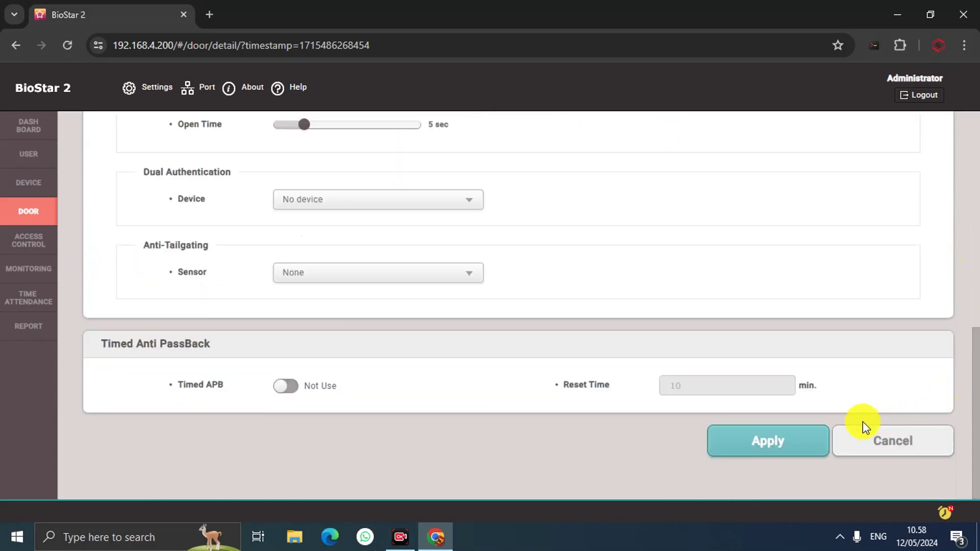
pyautogui.click(765, 443)
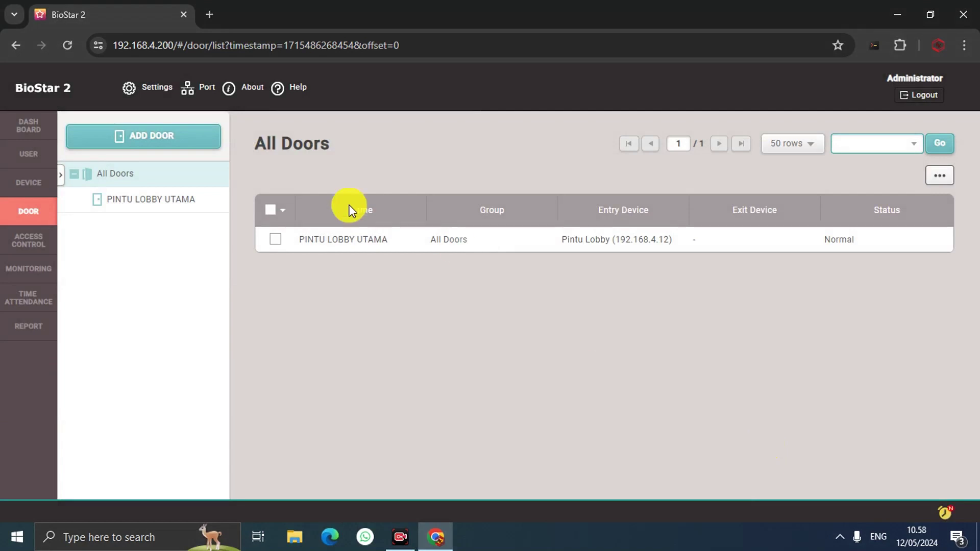
# - Start a new door named PINTU SERVER ROOM and assign Pintu Server (192.168.4.11) as its entry device
pyautogui.click(139, 147)
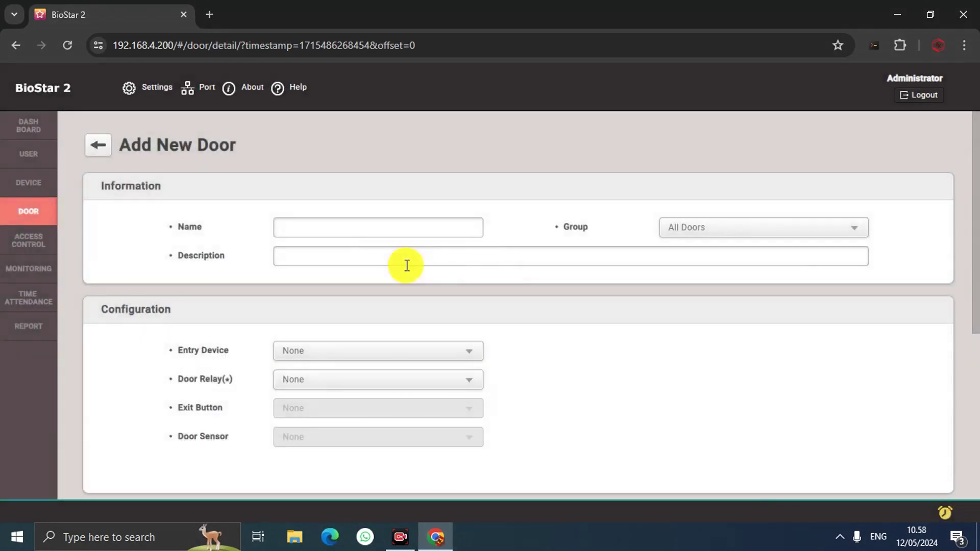
pyautogui.click(364, 235)
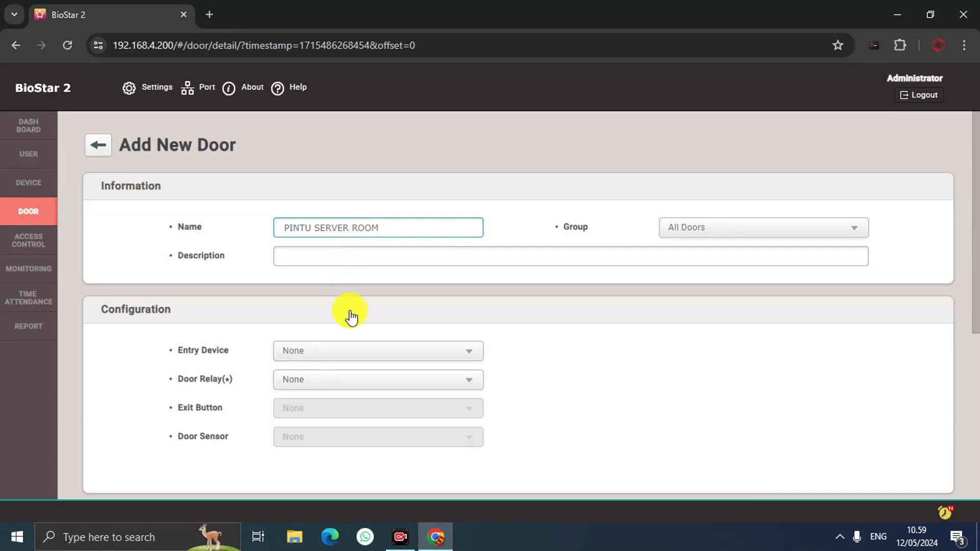
pyautogui.click(358, 352)
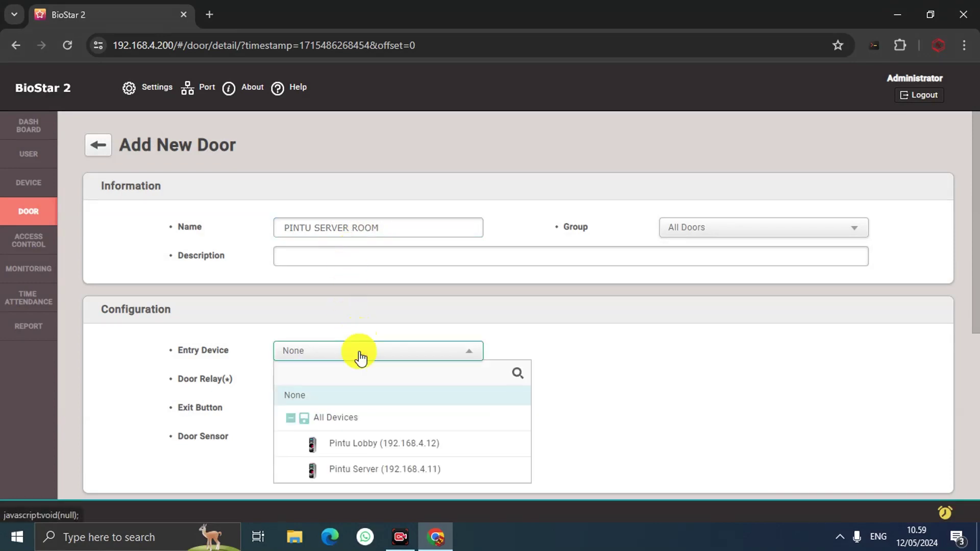
pyautogui.click(383, 470)
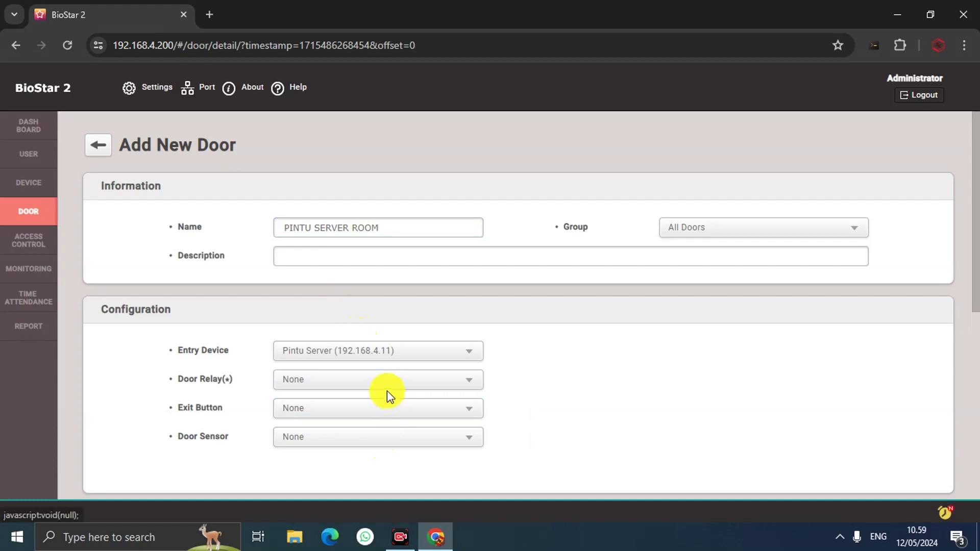
# - Set the server room door's relay to Relay 0 and its exit button to Input Port 0 of the Pintu Server device
pyautogui.click(388, 384)
pyautogui.click(384, 475)
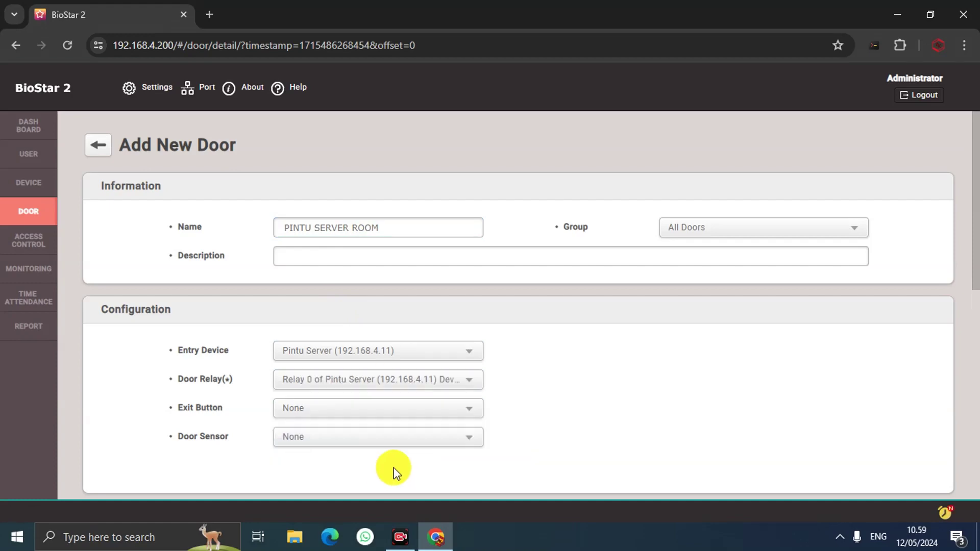
pyautogui.moveTo(975, 230); pyautogui.dragTo(962, 267)
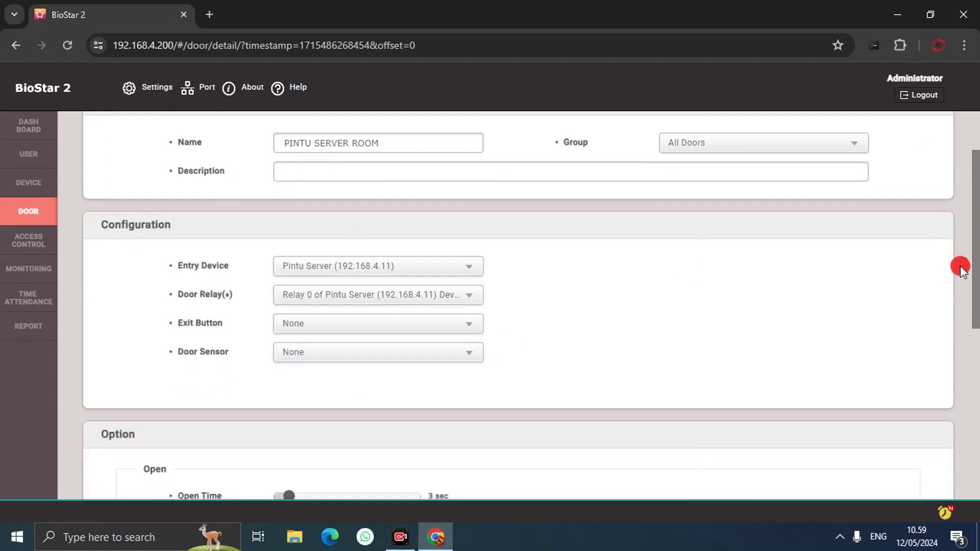
pyautogui.click(406, 327)
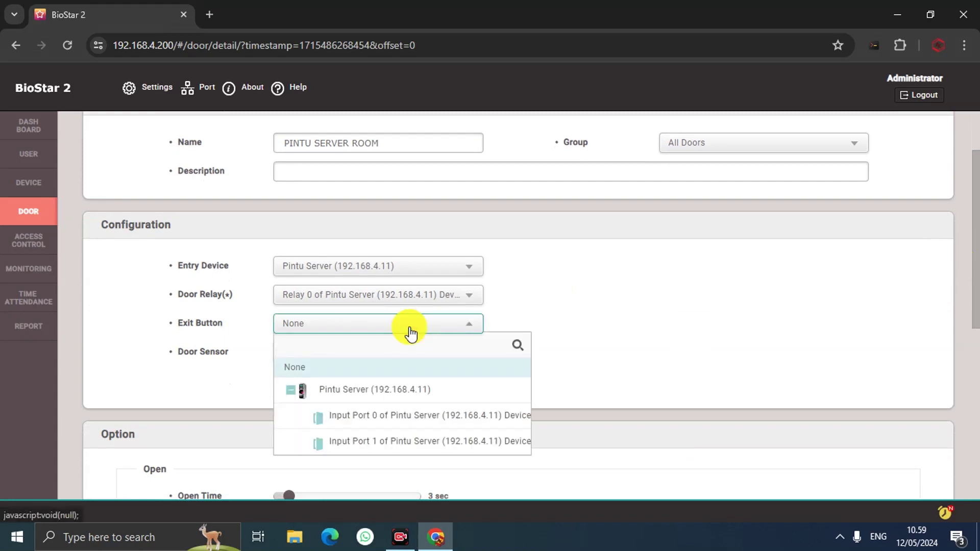
pyautogui.click(383, 414)
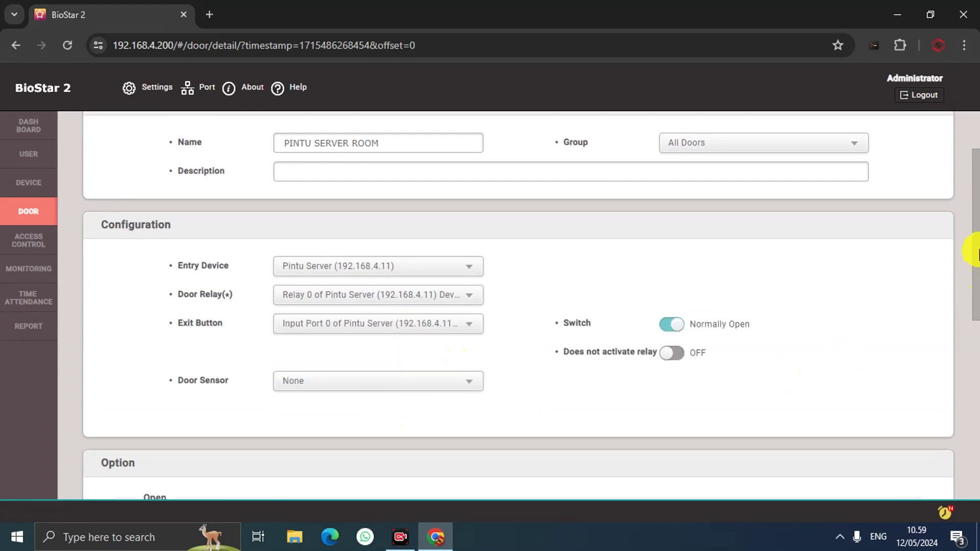
# - Set the server room door's open time to 5 sec and apply the new door's settings
pyautogui.moveTo(976, 254); pyautogui.dragTo(964, 285)
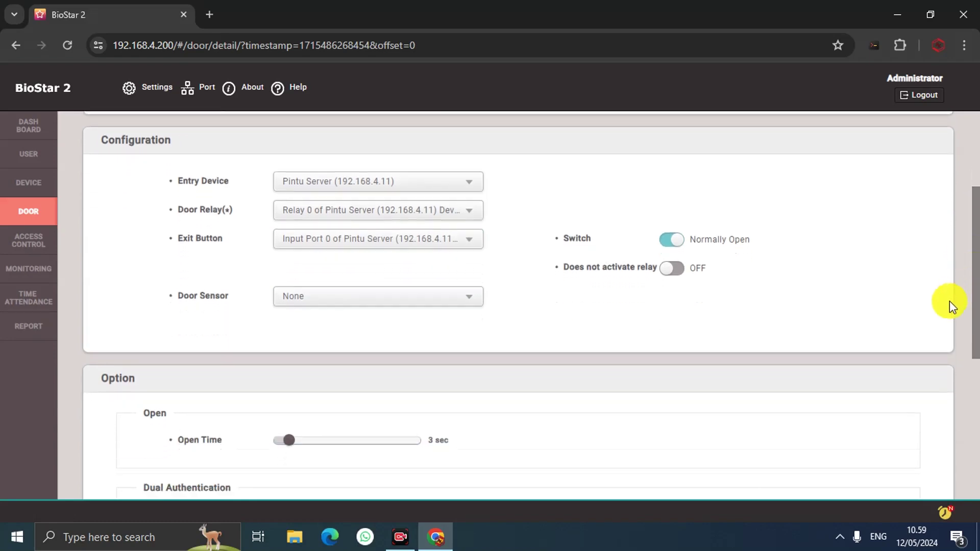
pyautogui.scroll(-3, 949, 316)
pyautogui.click(306, 310)
pyautogui.moveTo(976, 269); pyautogui.dragTo(944, 385)
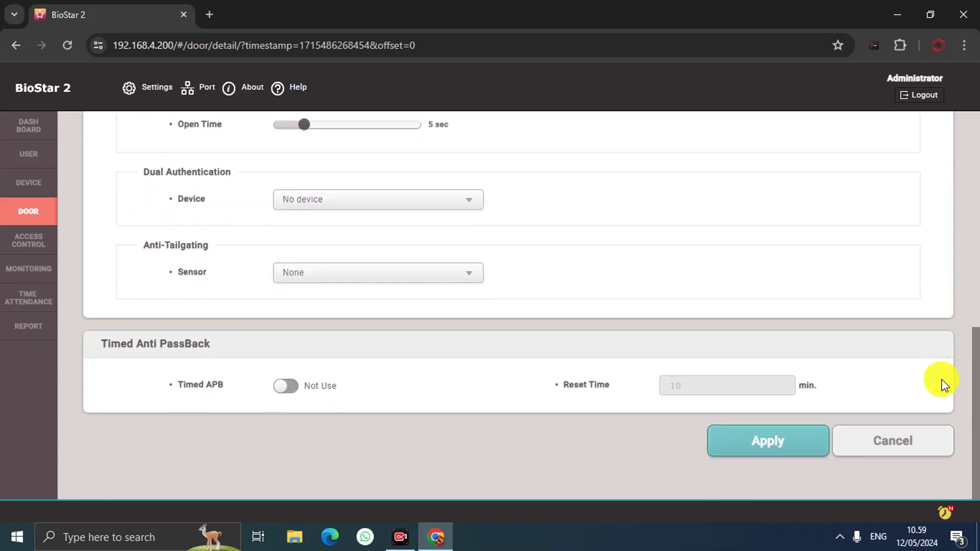
pyautogui.click(751, 437)
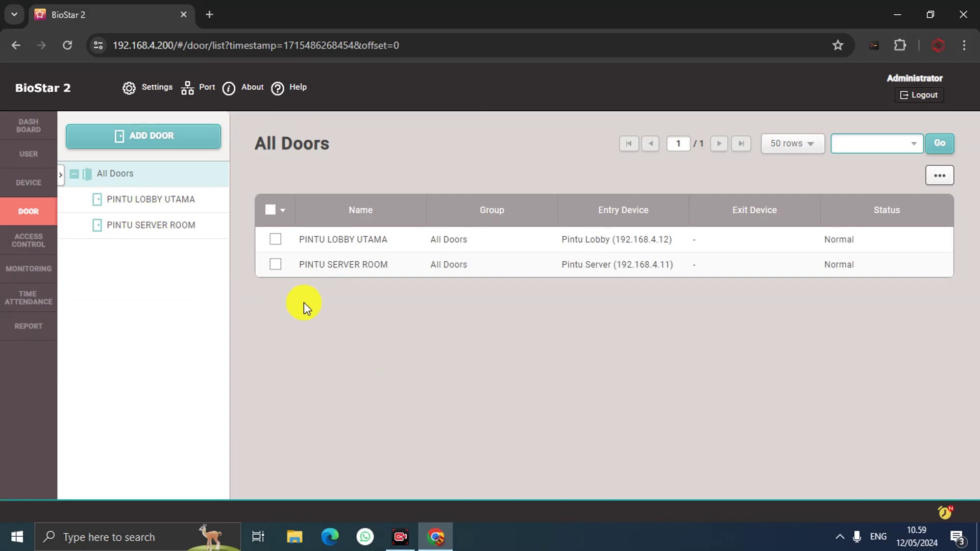
# - Return to the device list and sync the Pintu Lobby (192.168.4.12) device
pyautogui.click(27, 182)
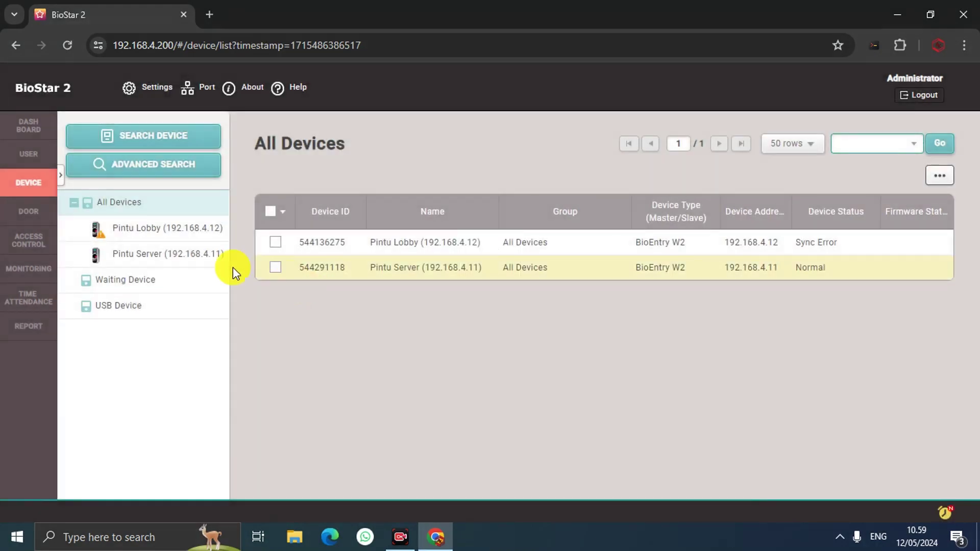
pyautogui.click(34, 215)
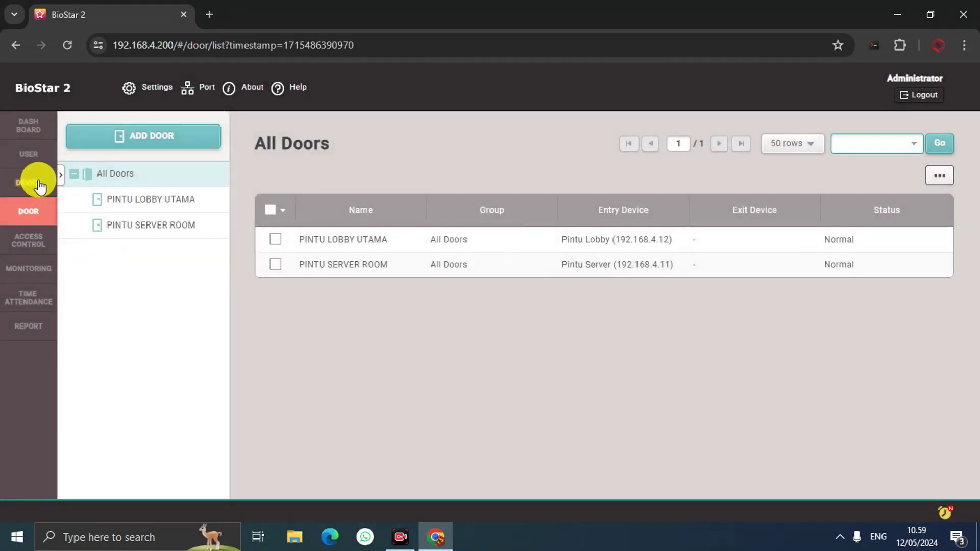
pyautogui.click(39, 182)
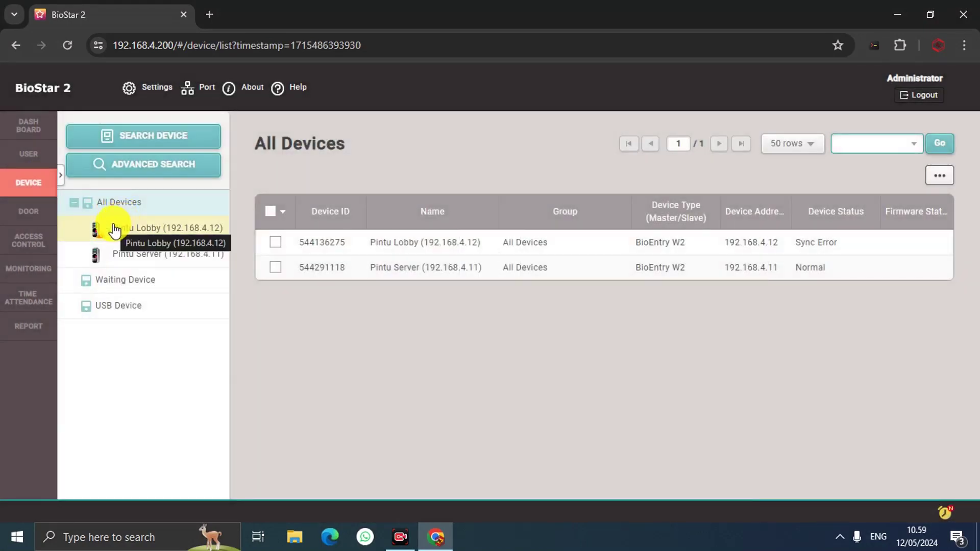
pyautogui.rightClick(113, 226)
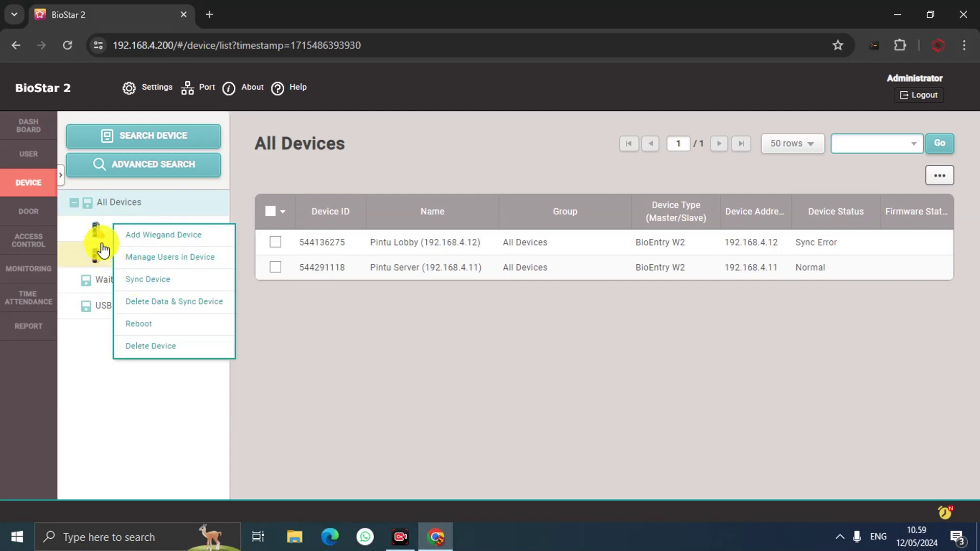
pyautogui.rightClick(139, 235)
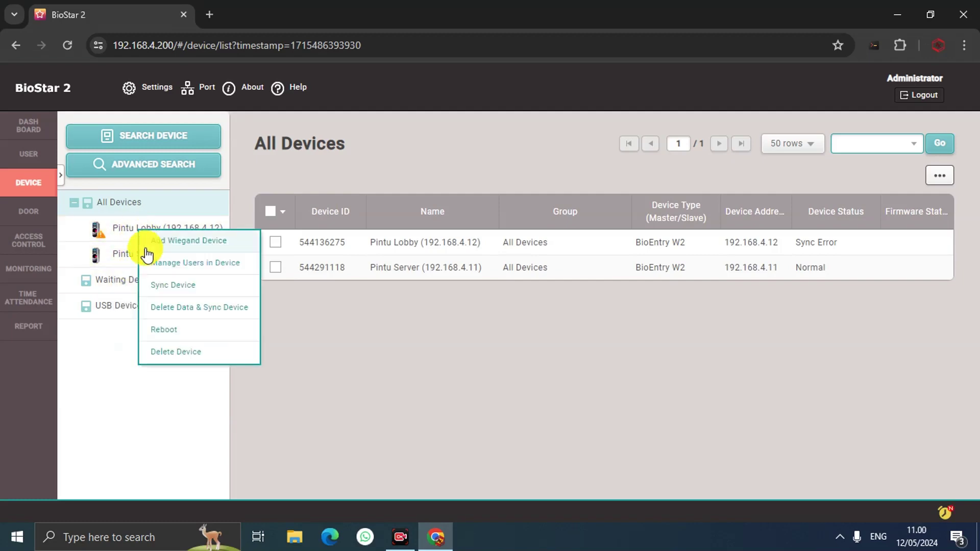
pyautogui.click(156, 283)
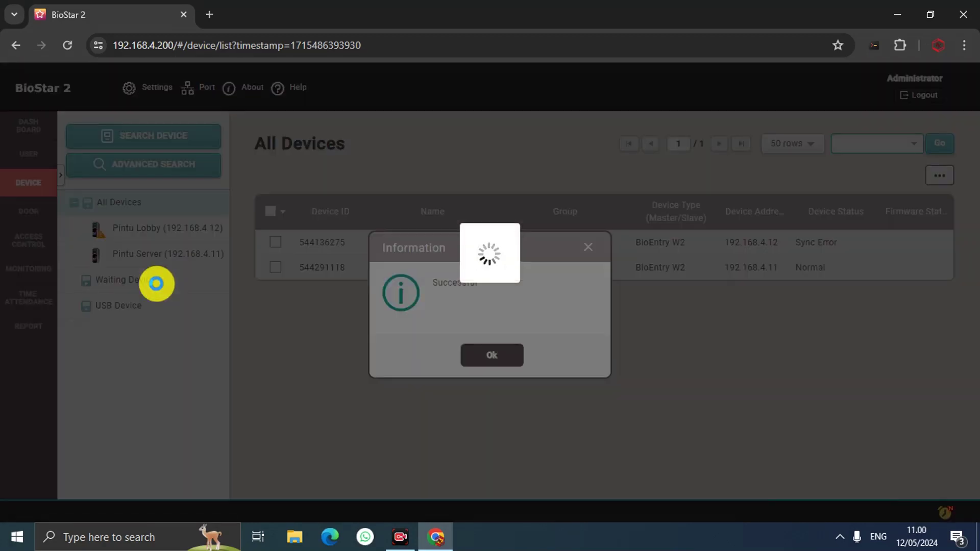
pyautogui.click(478, 358)
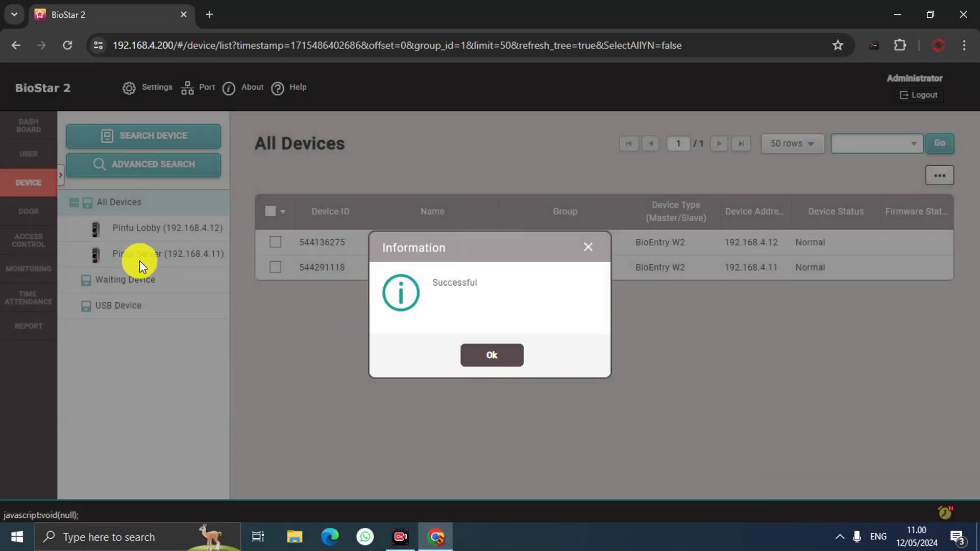
pyautogui.click(495, 357)
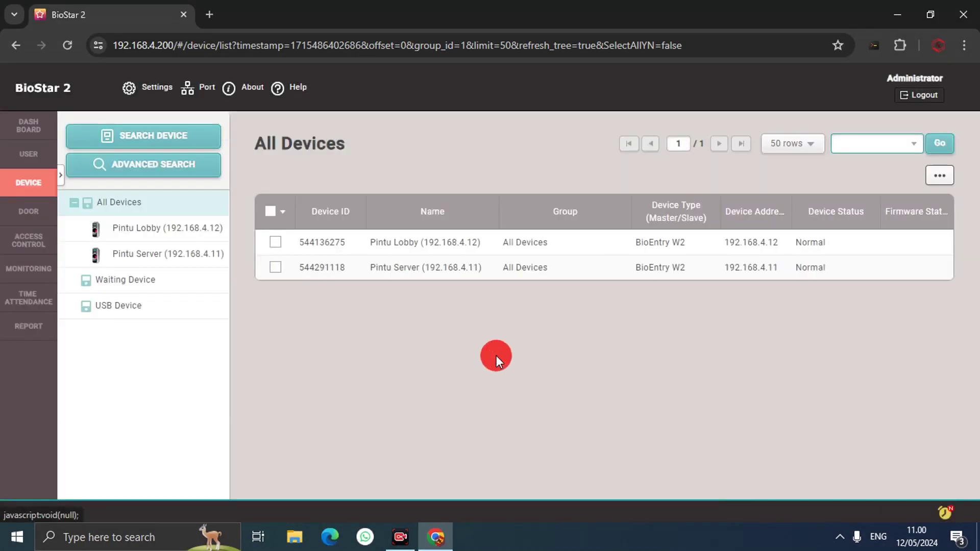
# - Sync the Pintu Server (192.168.4.11) device
pyautogui.rightClick(167, 255)
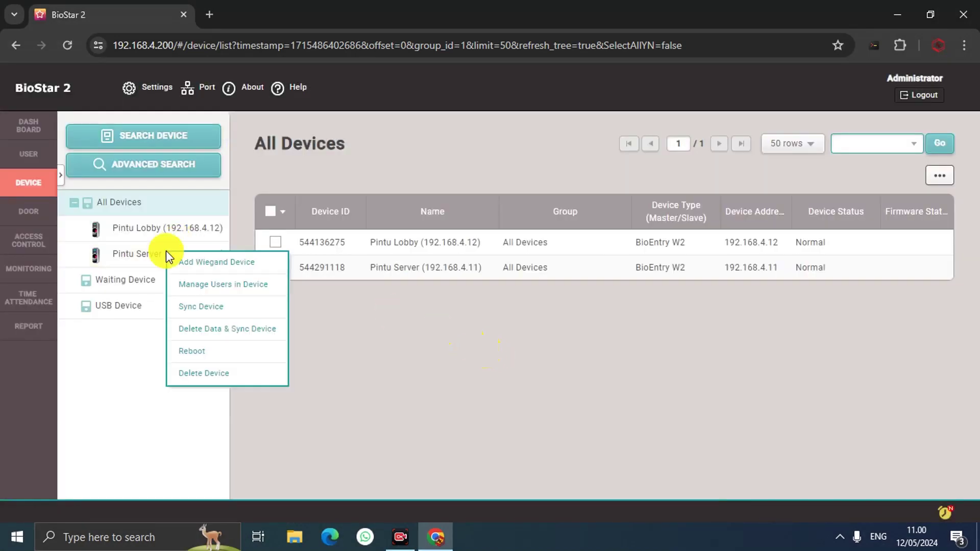
pyautogui.click(191, 309)
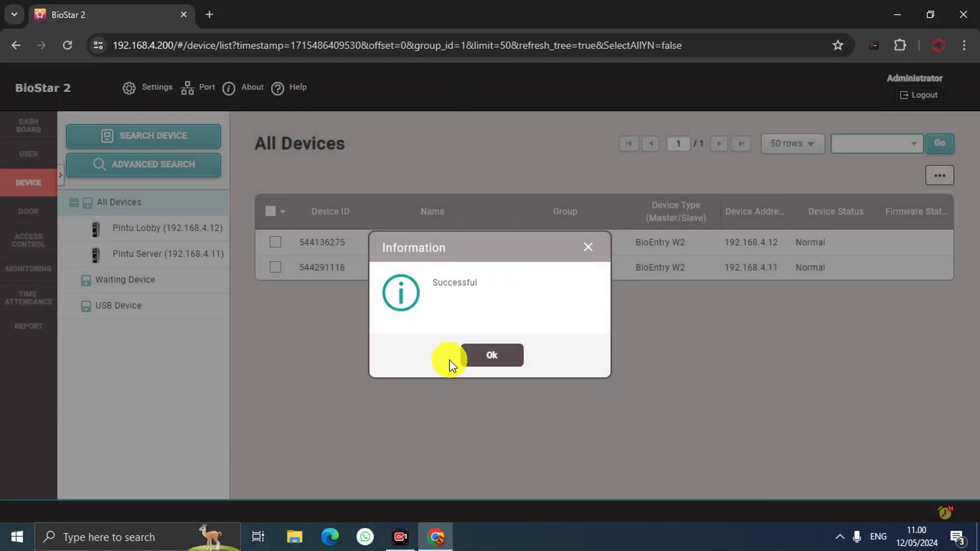
pyautogui.click(458, 360)
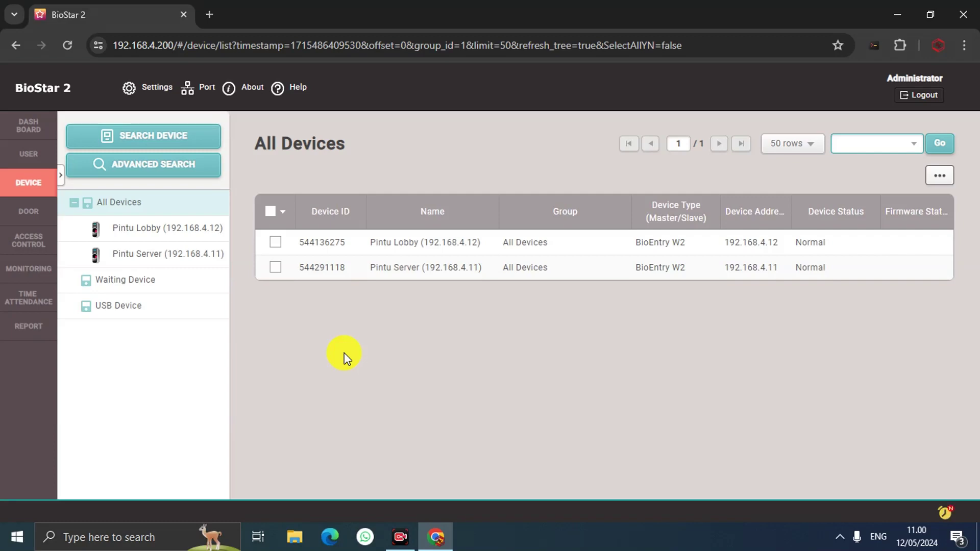
pyautogui.click(18, 240)
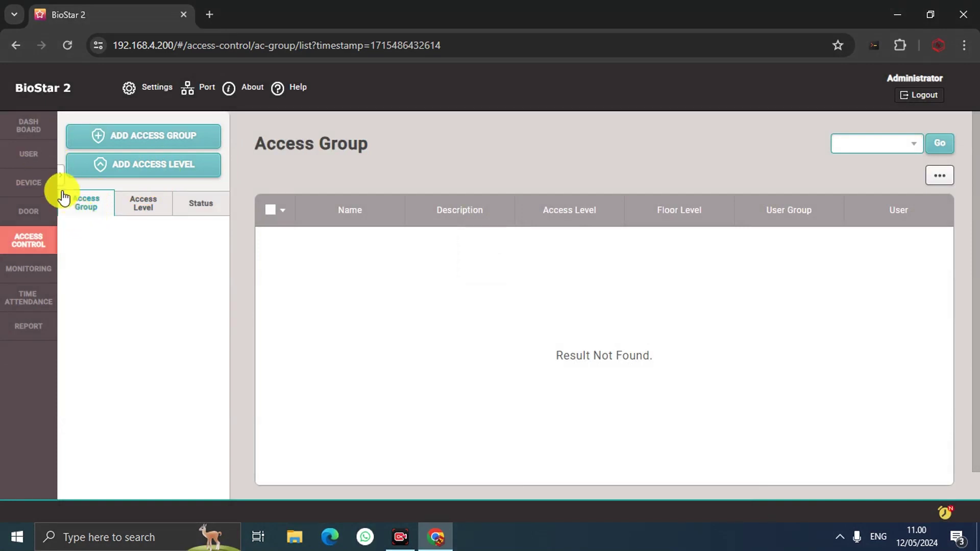
pyautogui.click(32, 180)
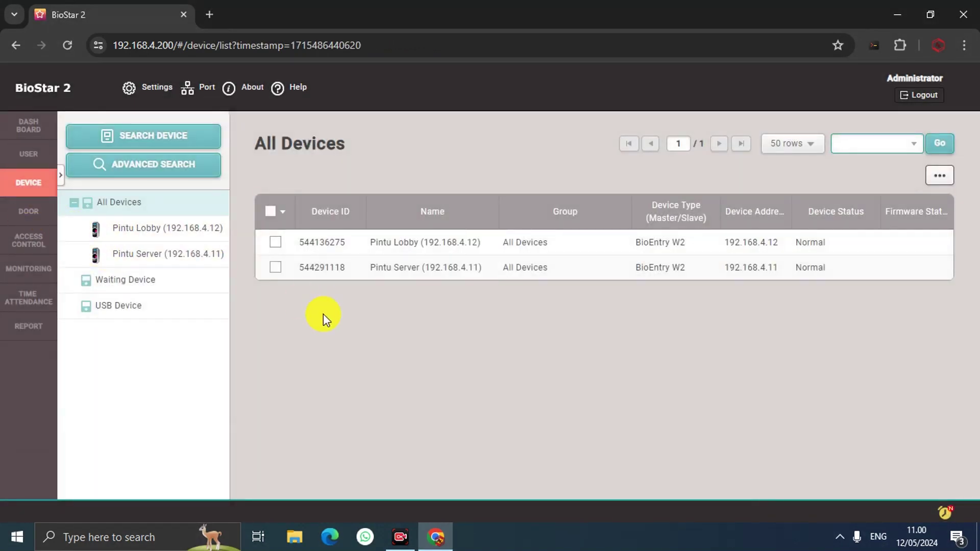
pyautogui.click(34, 127)
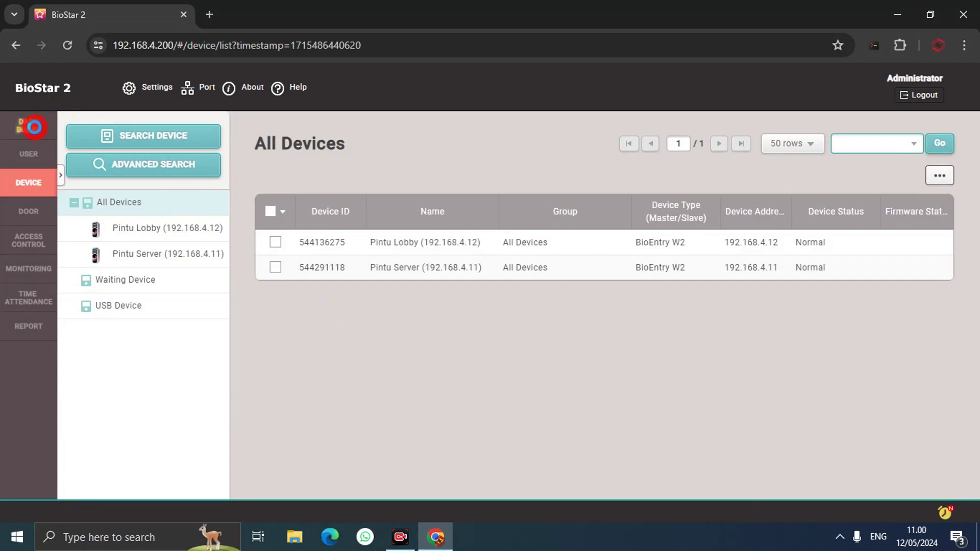